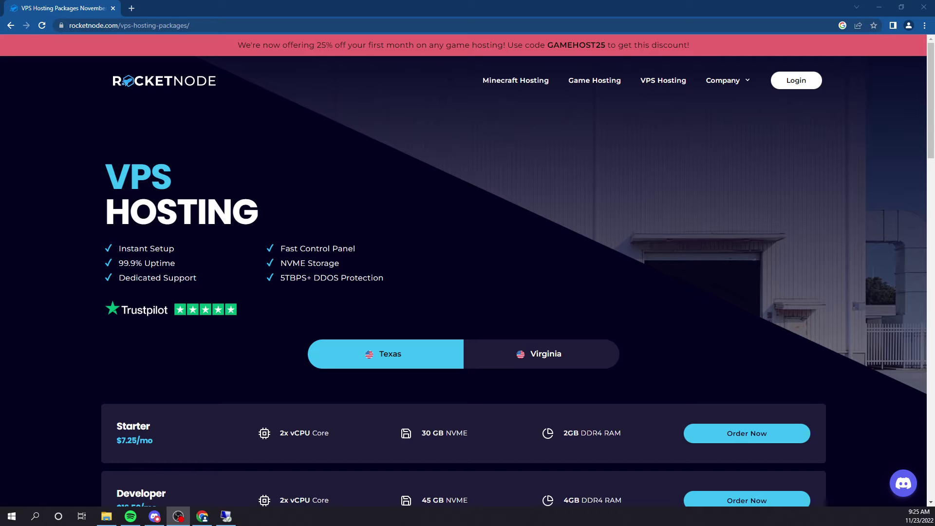
# Scroll through the Rocketnode VPS plans, then bring up the full-screen VPS remote desktop.
pyautogui.scroll(-6, 532, 215)
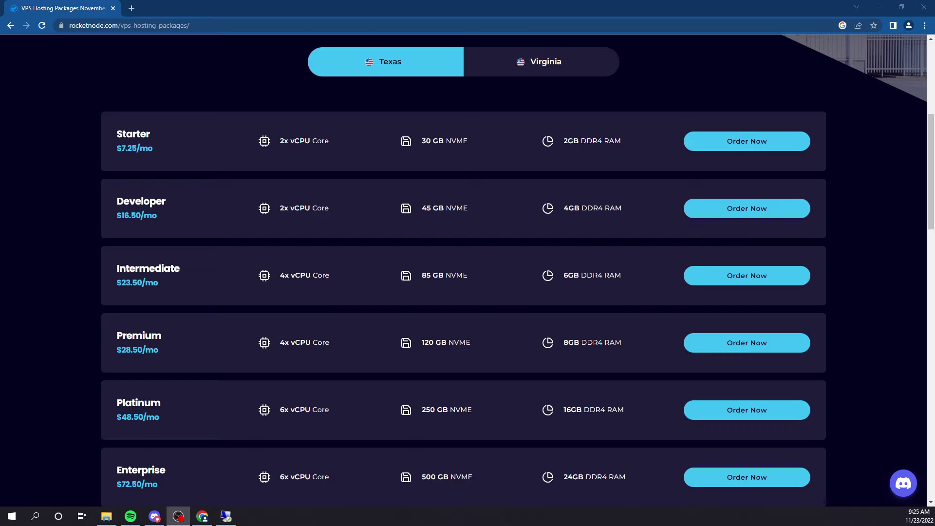
pyautogui.click(226, 516)
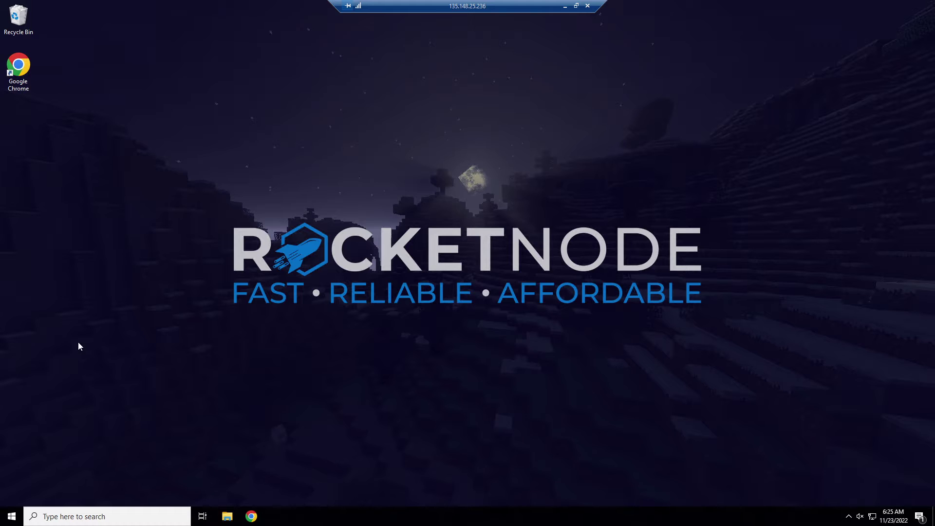
# In Chrome on the VPS, search winrar and open the Notepad++ v8.4.7 download page.
pyautogui.doubleClick(29, 82)
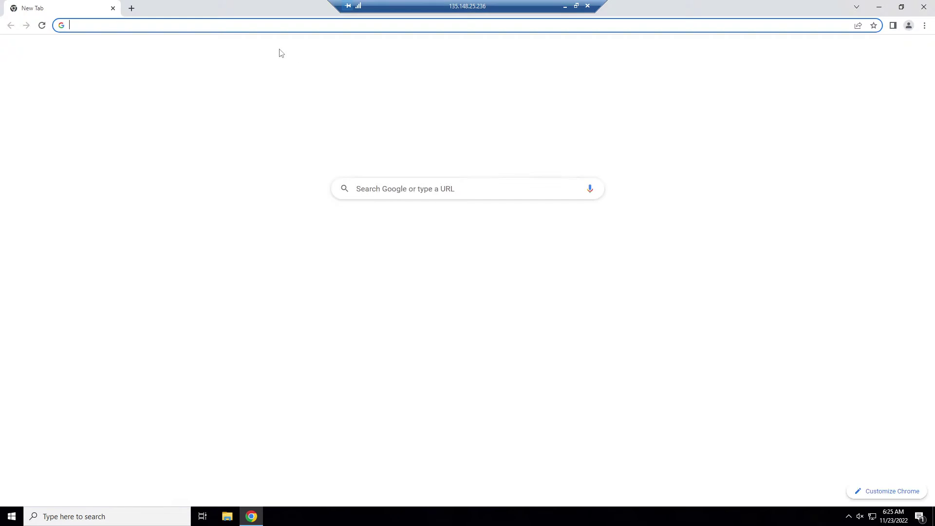
pyautogui.write('winrar')
pyautogui.press('Return')
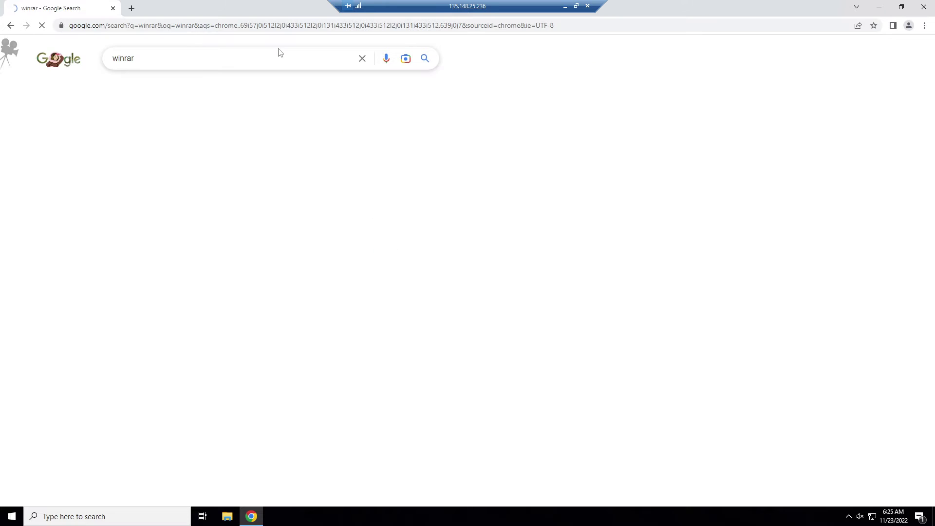
pyautogui.click(131, 8)
pyautogui.write('notepad++')
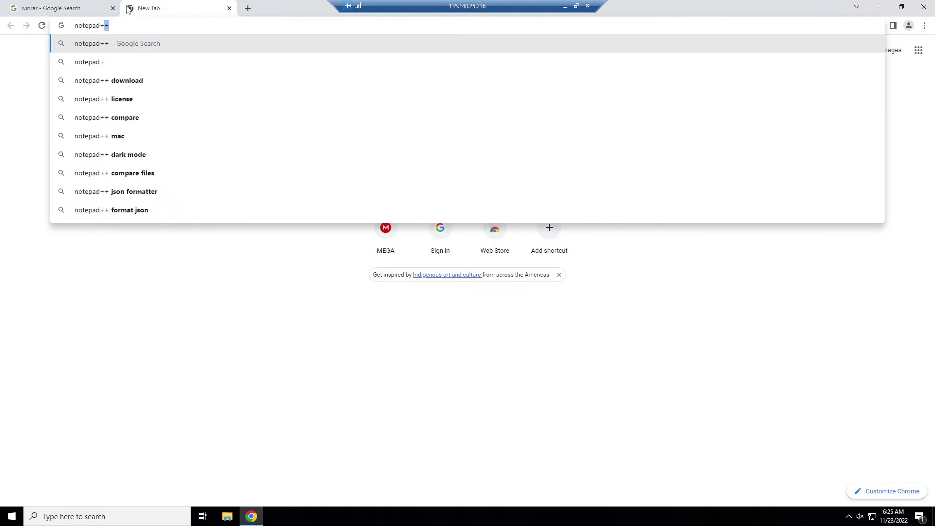
pyautogui.press('Return')
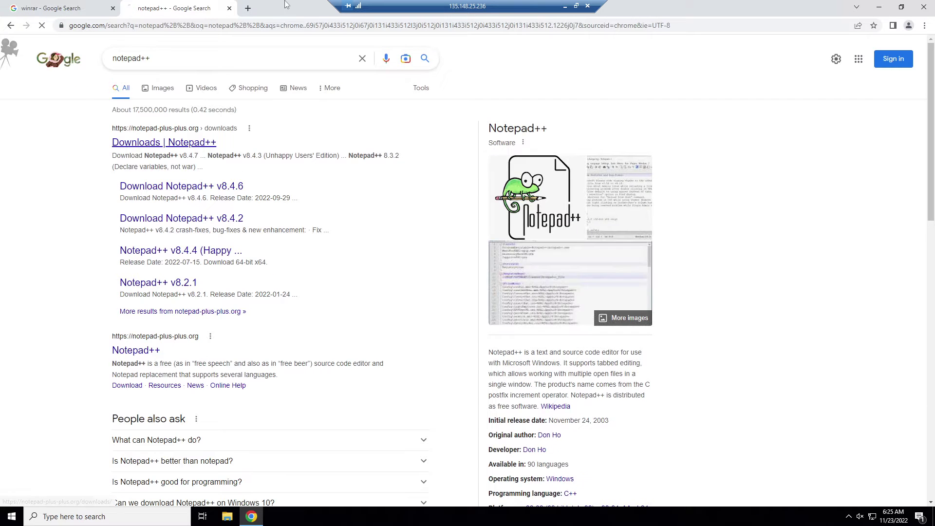
pyautogui.click(199, 144)
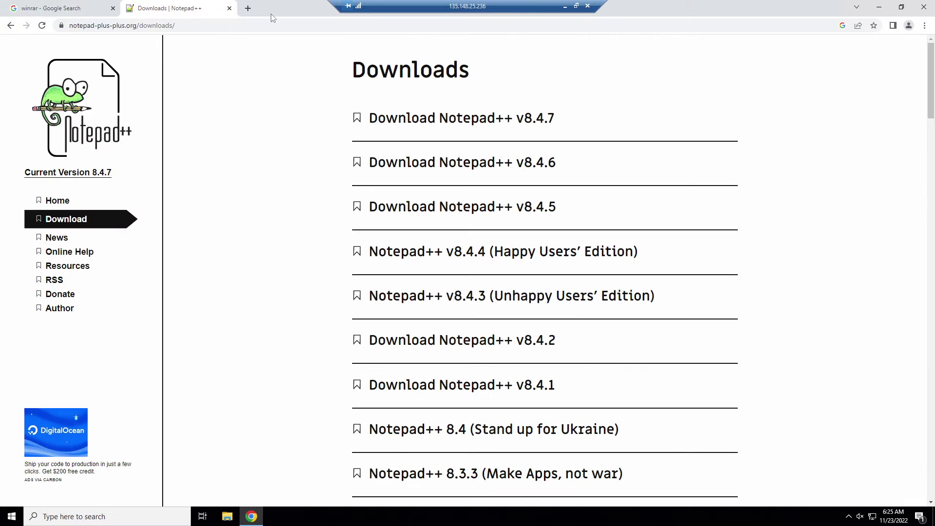
pyautogui.click(402, 122)
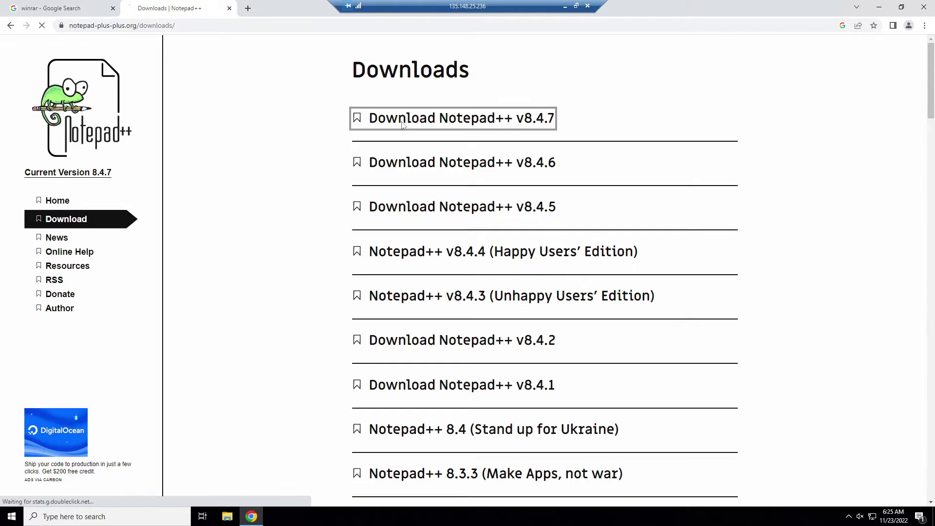
# Search for the Microsoft 2017 redistributable and download the VC_redist.x64 installer.
pyautogui.click(247, 9)
pyautogui.write('microsoft redistrub')
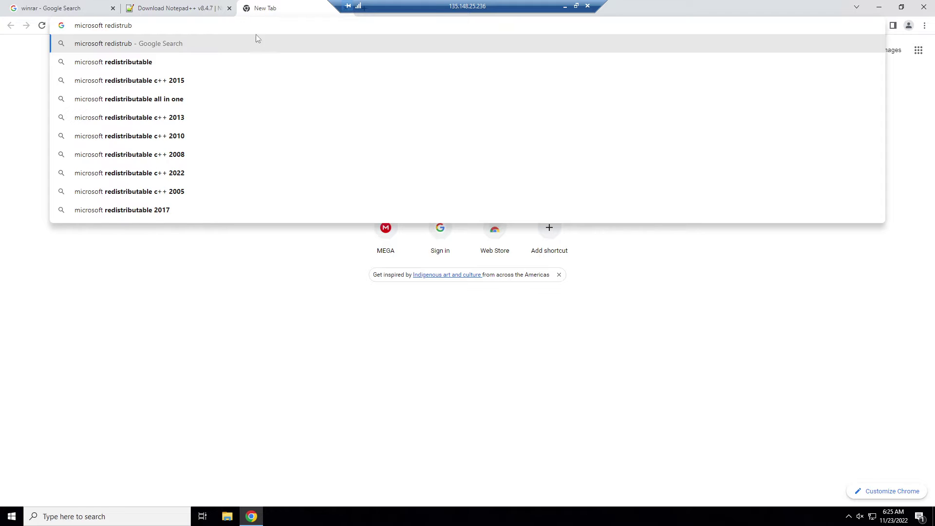
pyautogui.click(175, 209)
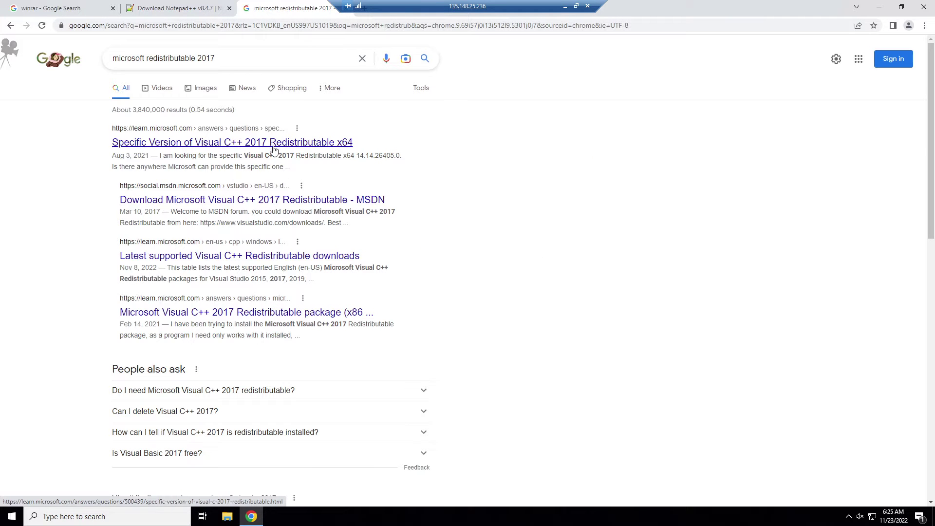
pyautogui.click(274, 150)
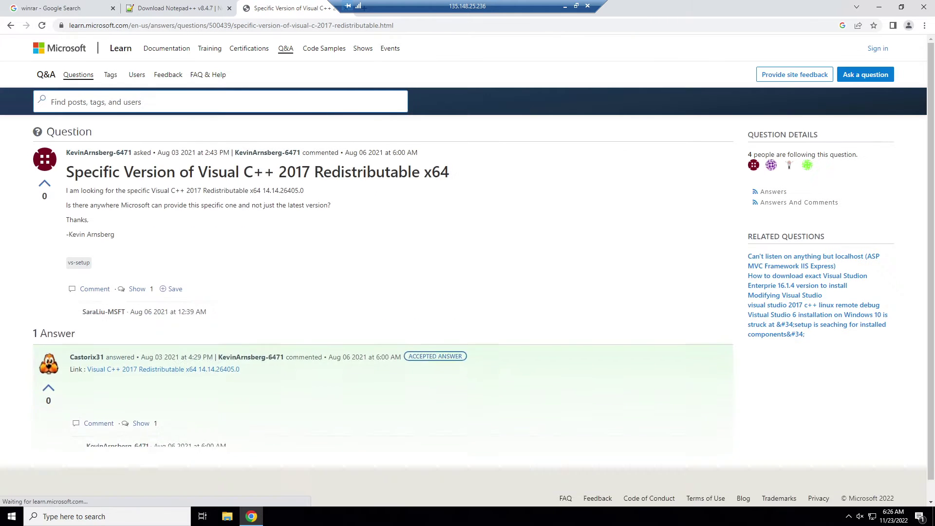
pyautogui.click(200, 409)
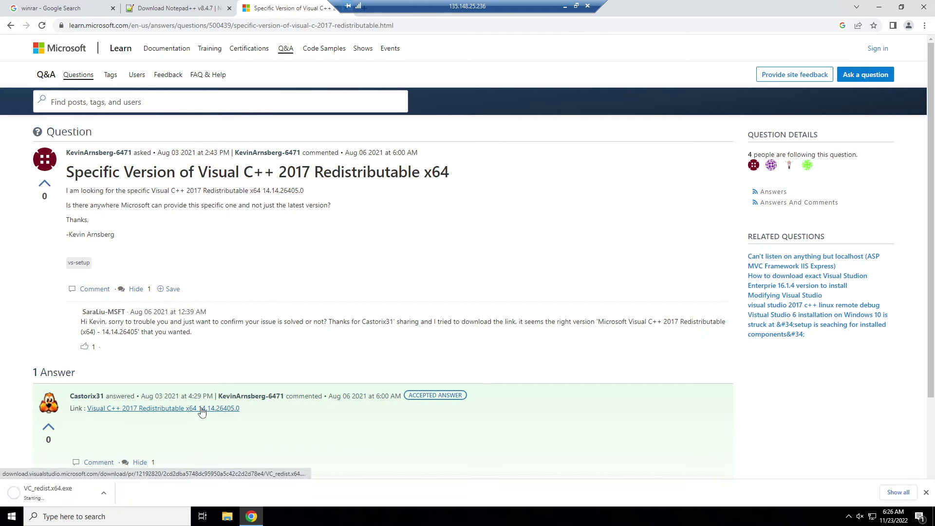
# Install the Visual C++ 2017 Redistributable x64, accepting its license terms.
pyautogui.click(49, 492)
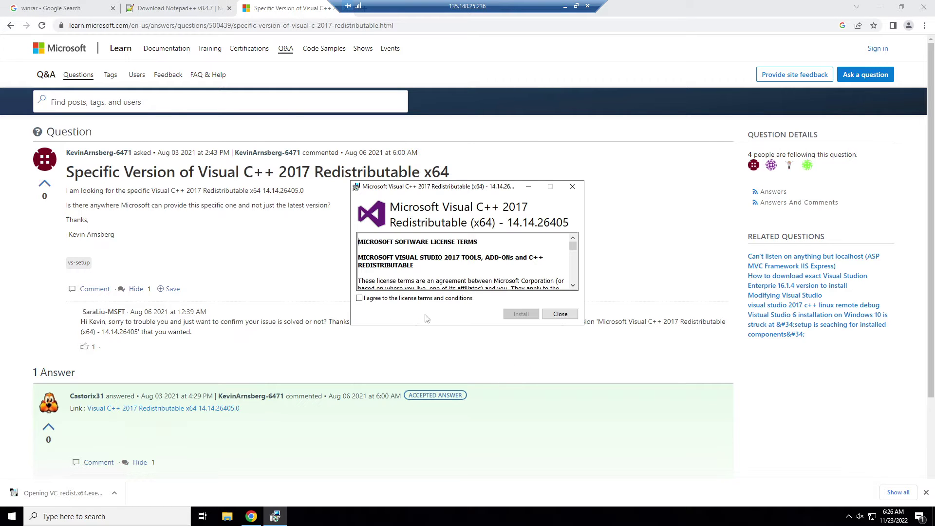
pyautogui.click(466, 299)
pyautogui.click(521, 313)
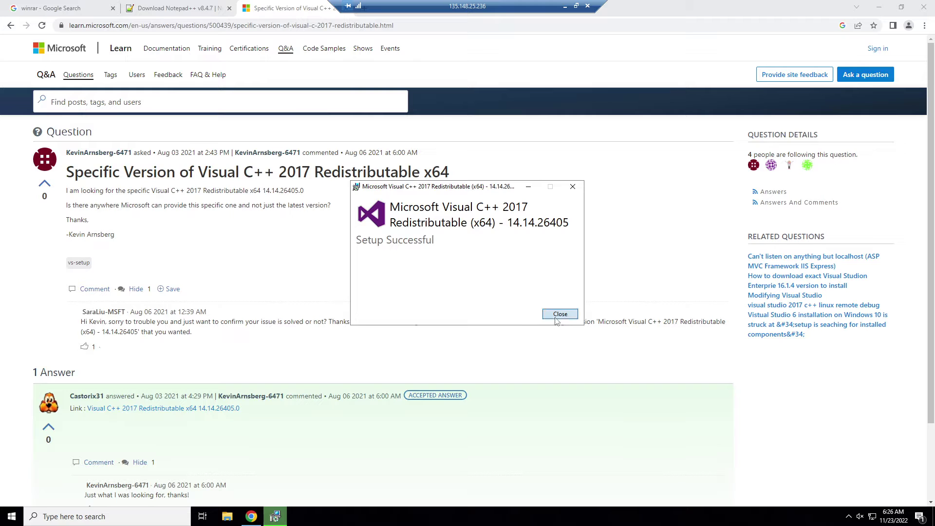
pyautogui.press('Return')
# Download the Notepad++ 64-bit installer and the WinRAR 6.11 64-bit installer.
pyautogui.click(345, 9)
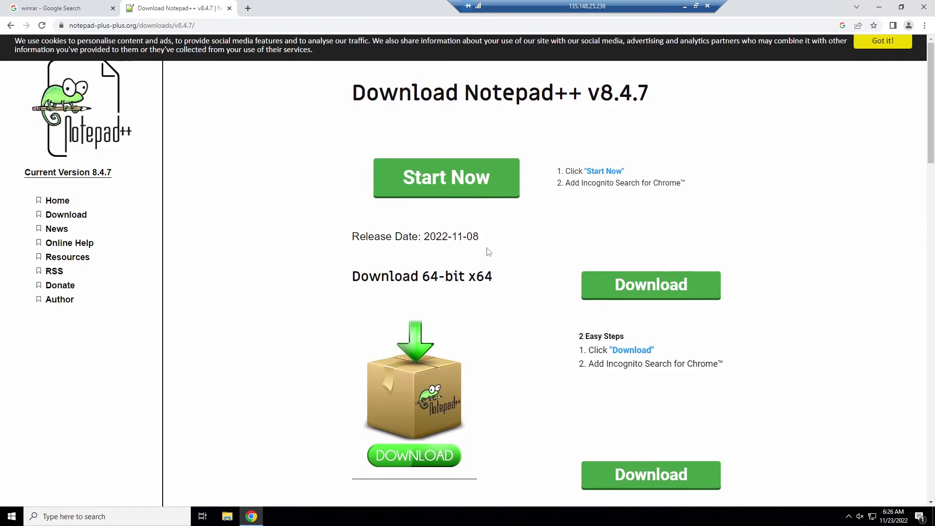
pyautogui.scroll(-2, 424, 360)
pyautogui.click(425, 369)
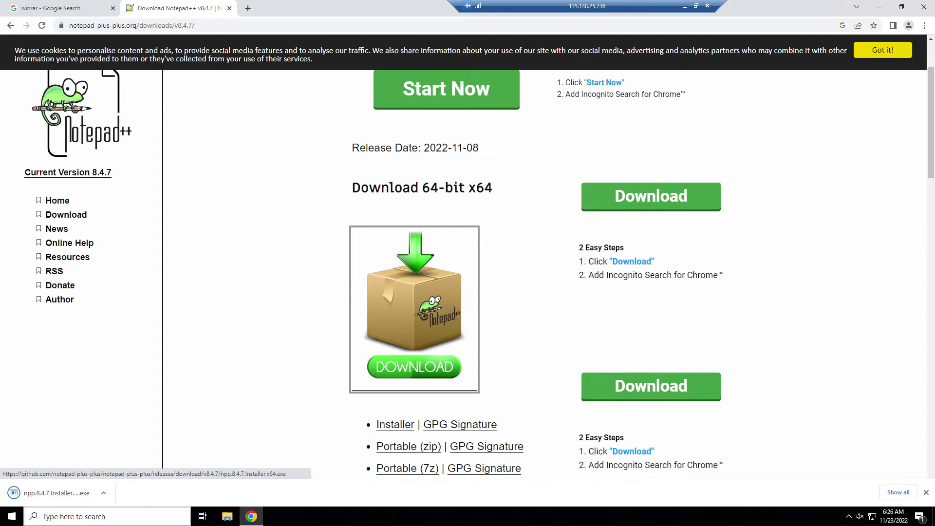
pyautogui.click(69, 9)
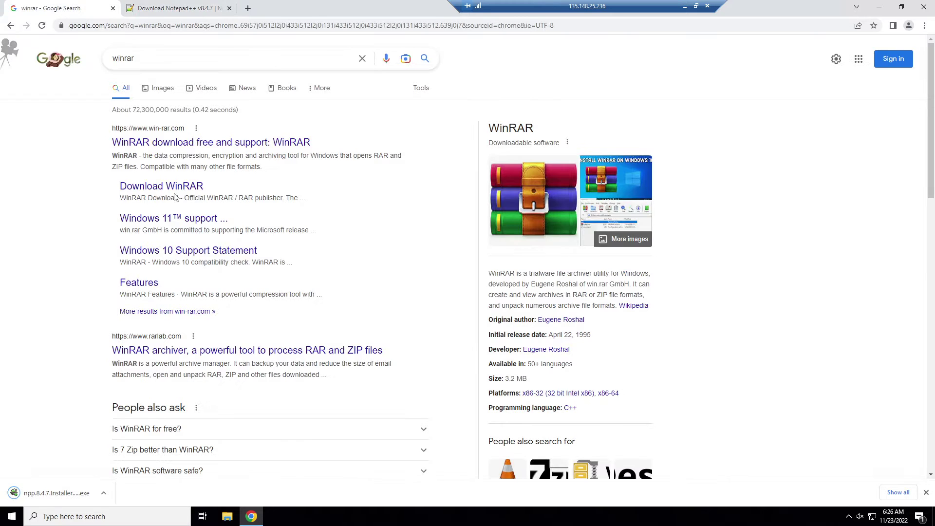
pyautogui.click(161, 186)
pyautogui.hotkey('ctrl', 'Tab')
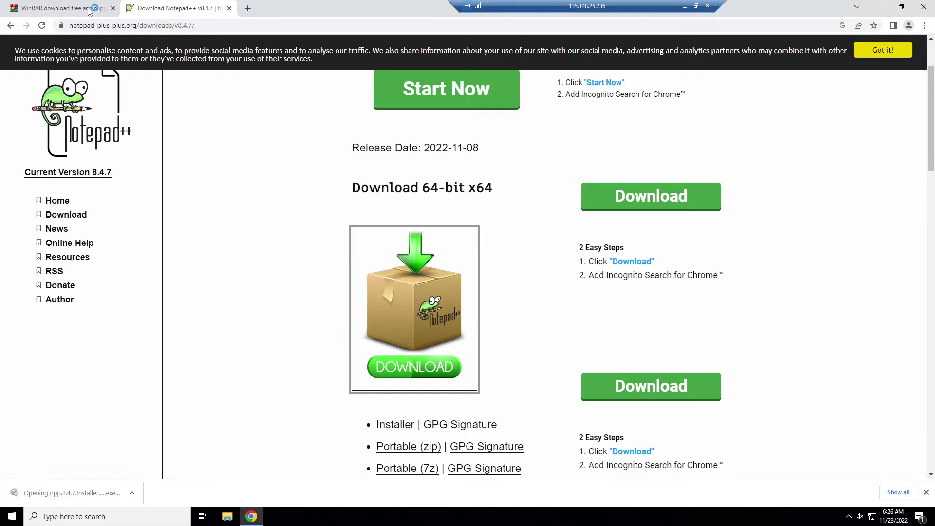
pyautogui.hotkey('ctrl', 'Tab')
pyautogui.click(462, 194)
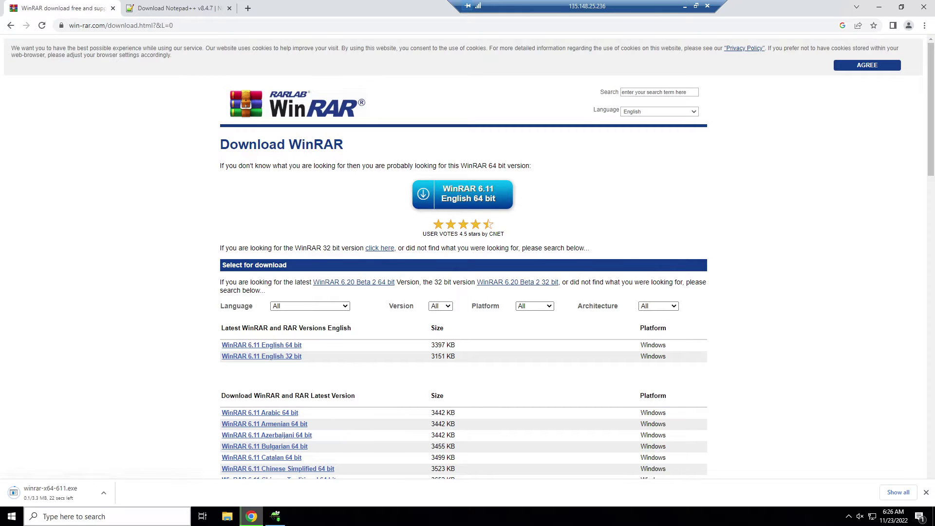
# Install Notepad++ v8.4.7 with the default language and setup options.
pyautogui.click(275, 516)
pyautogui.click(471, 280)
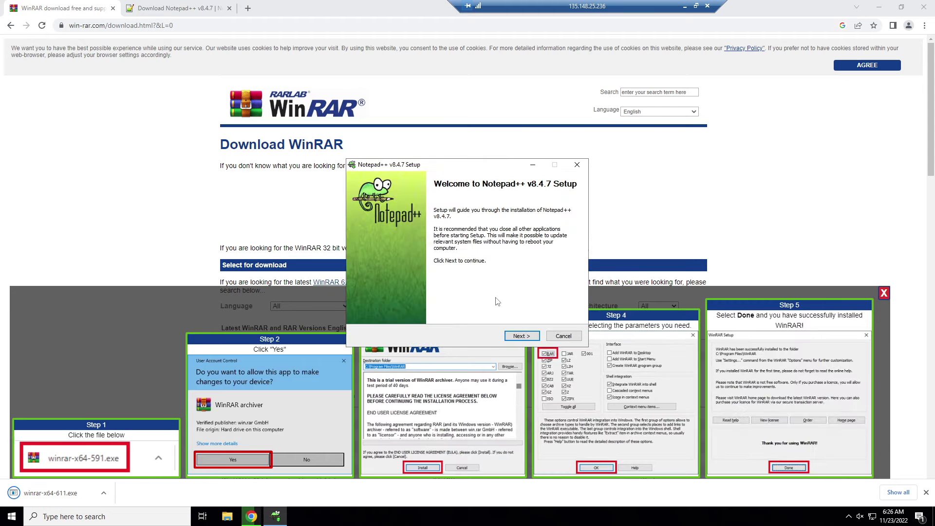
pyautogui.click(521, 336)
pyautogui.click(521, 336)
pyautogui.click(521, 336)
pyautogui.click(520, 336)
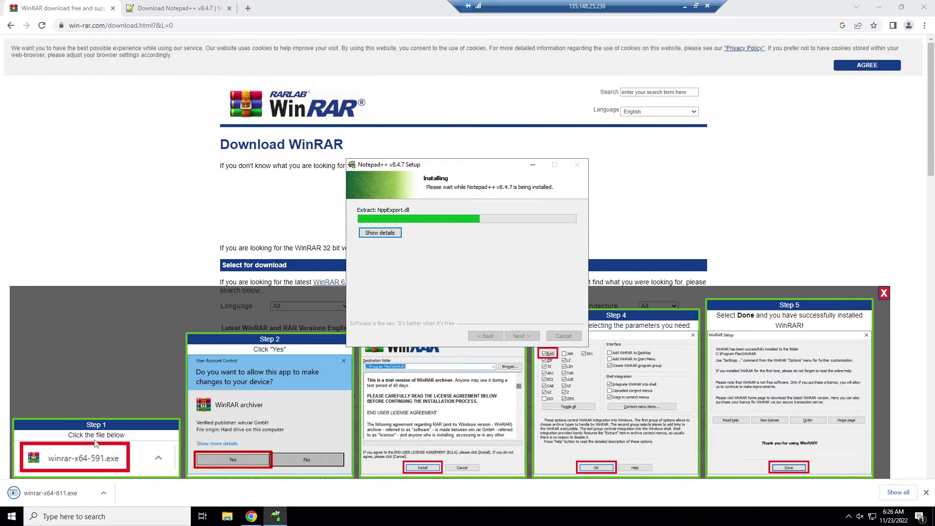
pyautogui.click(521, 336)
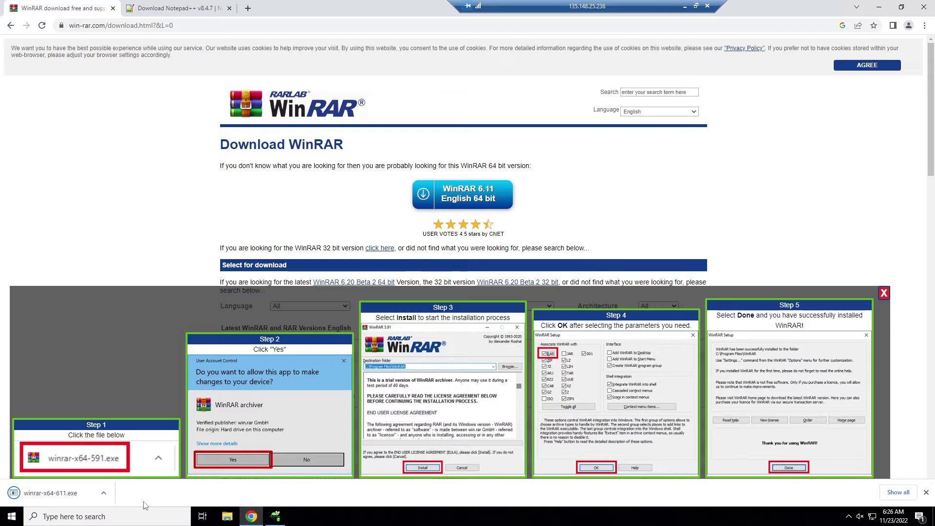
pyautogui.click(275, 516)
pyautogui.click(522, 336)
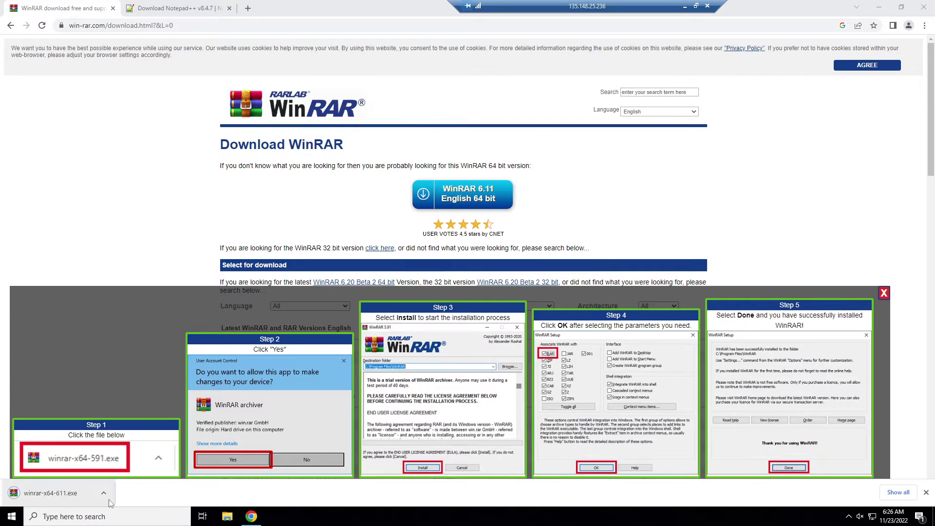
# Install WinRAR with default integration options, close its windows, and reopen Chrome.
pyautogui.click(50, 492)
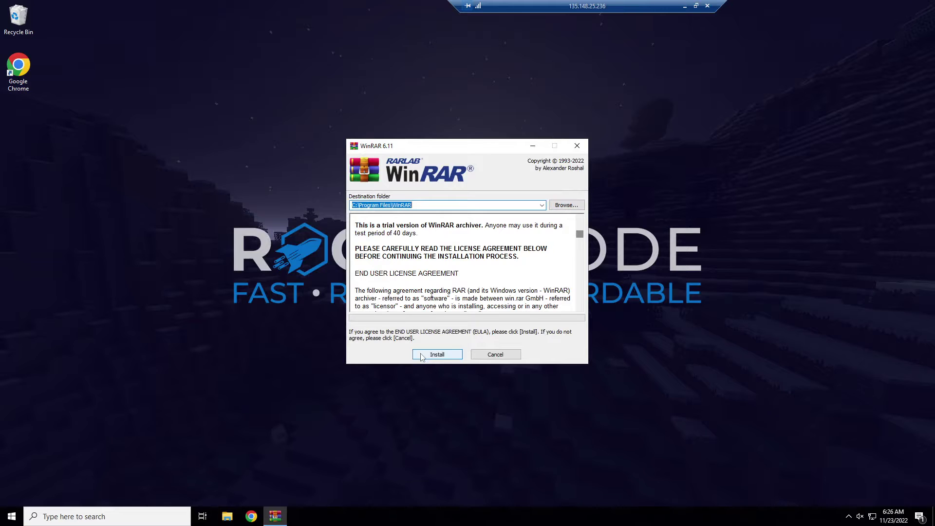
pyautogui.click(430, 356)
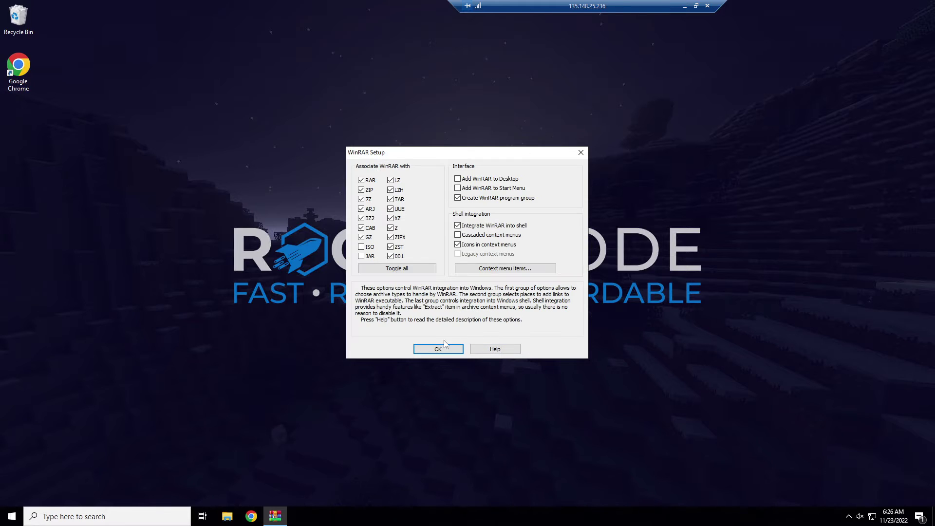
pyautogui.click(443, 347)
pyautogui.click(581, 154)
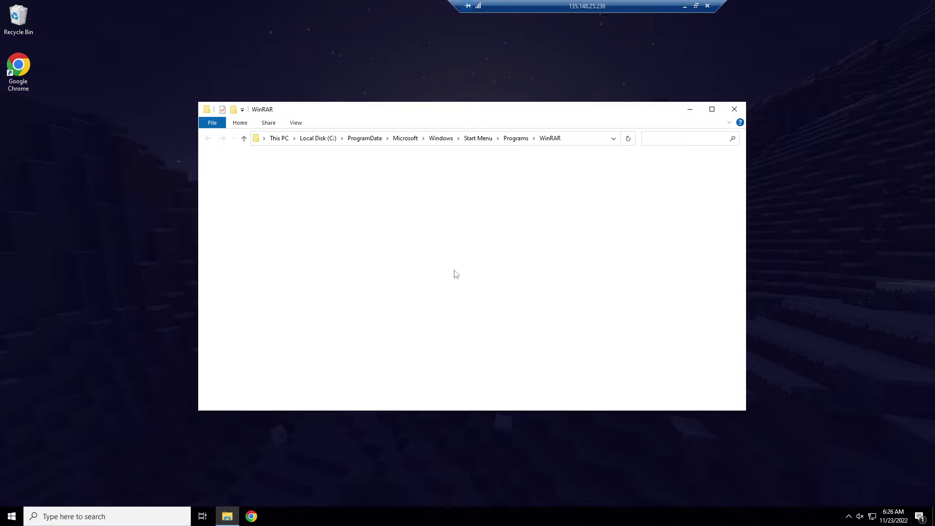
pyautogui.click(734, 108)
pyautogui.click(251, 516)
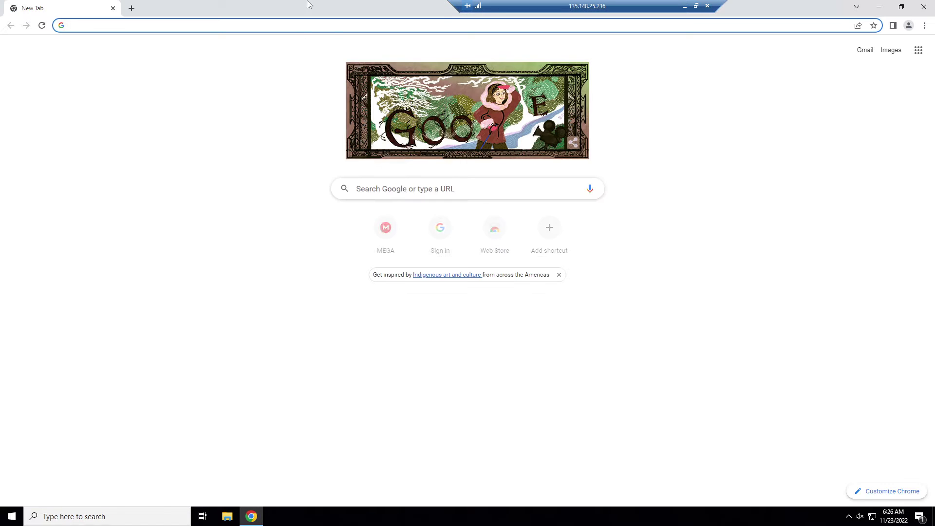
# Go to fivem.net and open the host-your-own-server documentation.
pyautogui.moveTo(313, 9); pyautogui.dragTo(543, 33)
pyautogui.click(633, 35)
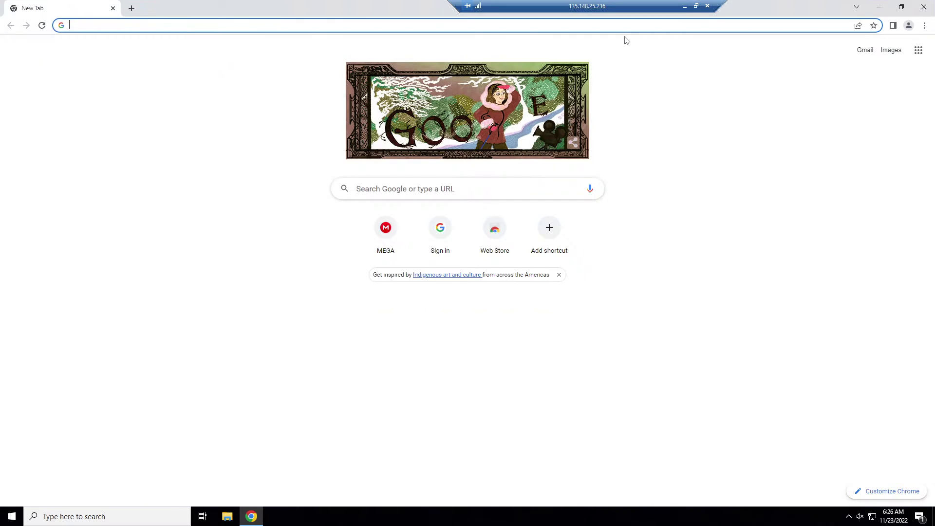
pyautogui.write('fivem.net')
pyautogui.press('Return')
pyautogui.click(613, 218)
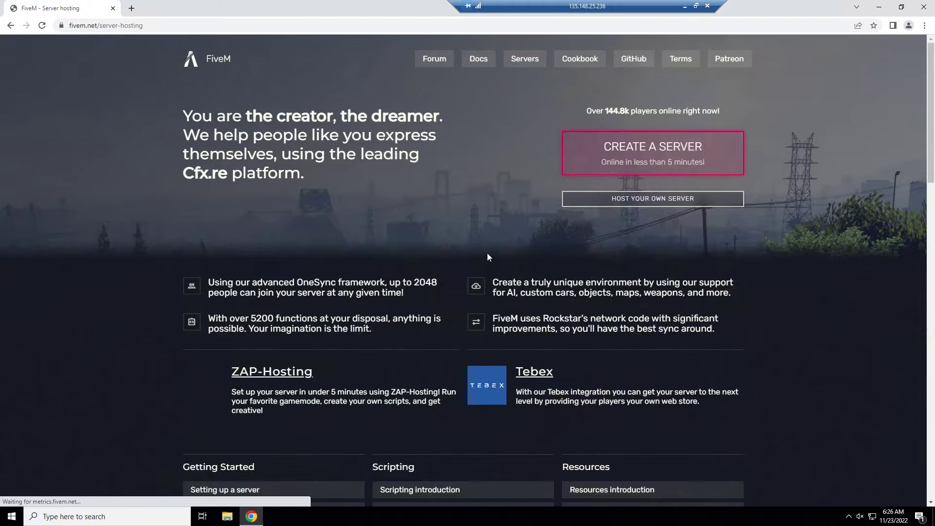
pyautogui.click(613, 199)
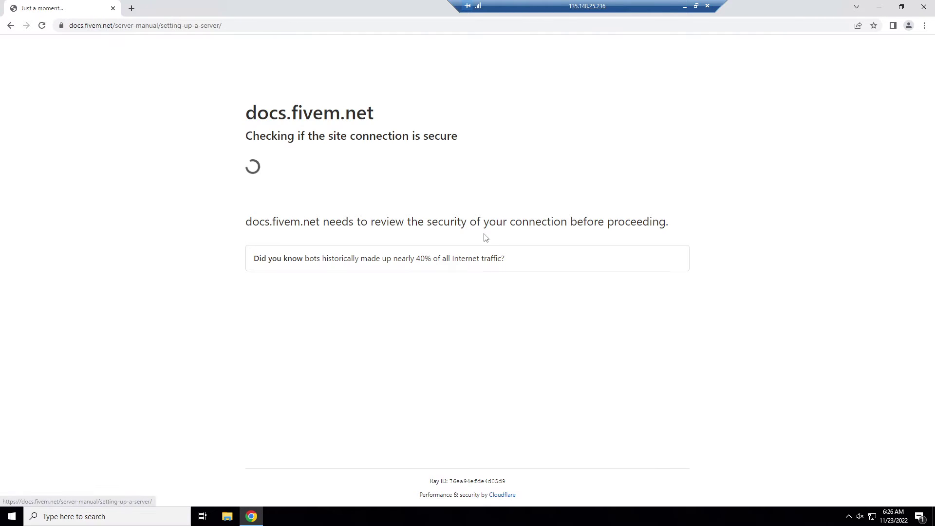
# Open the txAdmin setup guide and follow it to the Windows server build listing.
pyautogui.moveTo(779, 7); pyautogui.dragTo(694, 56)
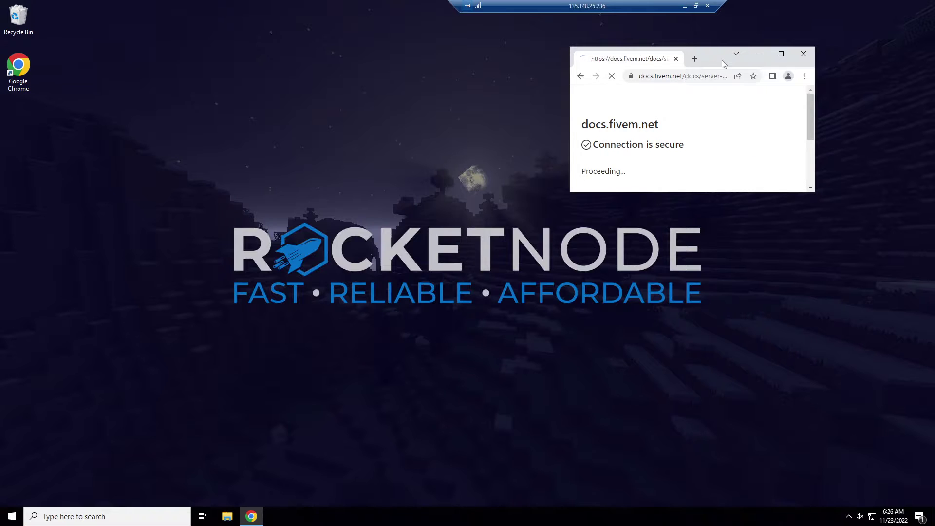
pyautogui.doubleClick(721, 60)
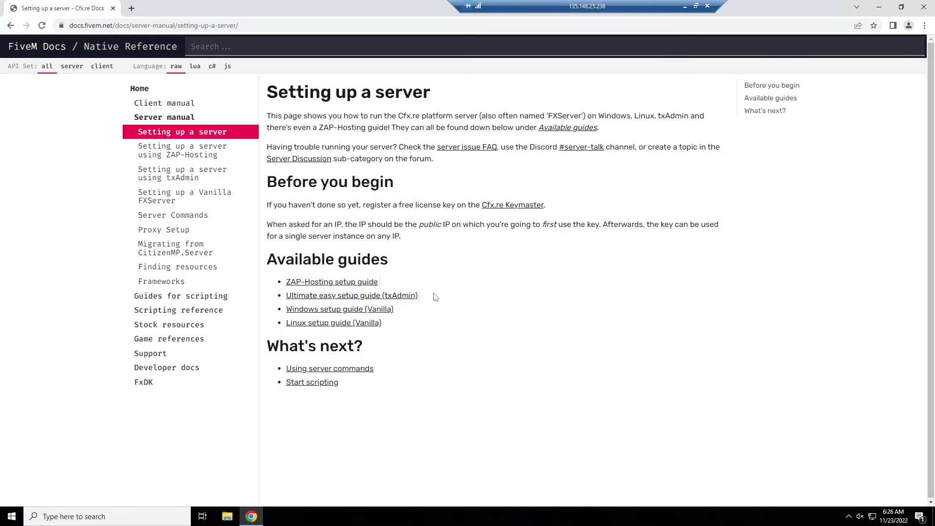
pyautogui.click(408, 296)
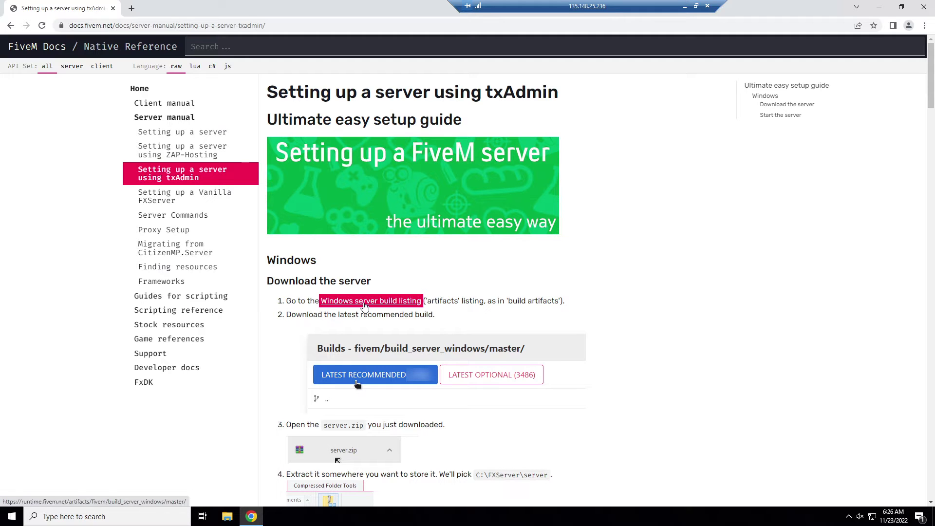
pyautogui.scroll(-2, 365, 305)
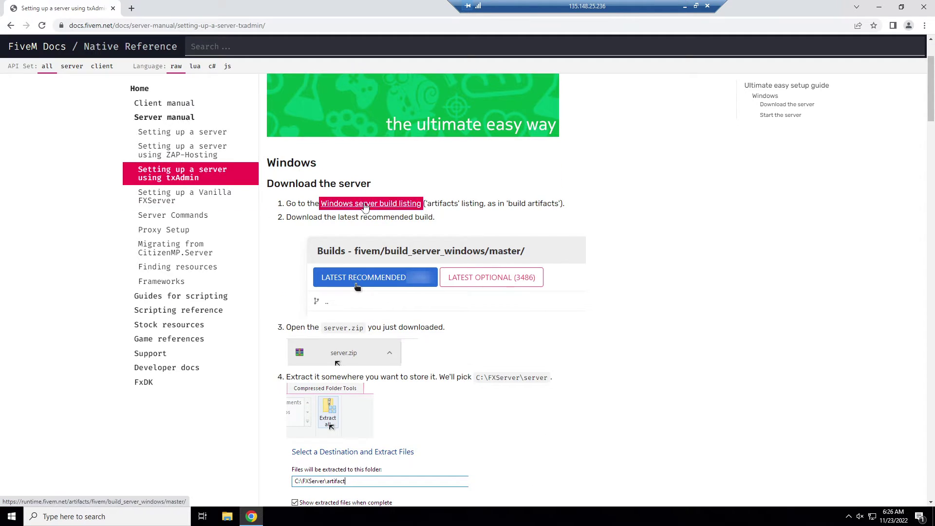
pyautogui.click(365, 206)
pyautogui.moveTo(332, 7); pyautogui.dragTo(700, 105)
# Download the latest recommended server.7z build and open Local Disk (C:) in File Explorer.
pyautogui.click(659, 216)
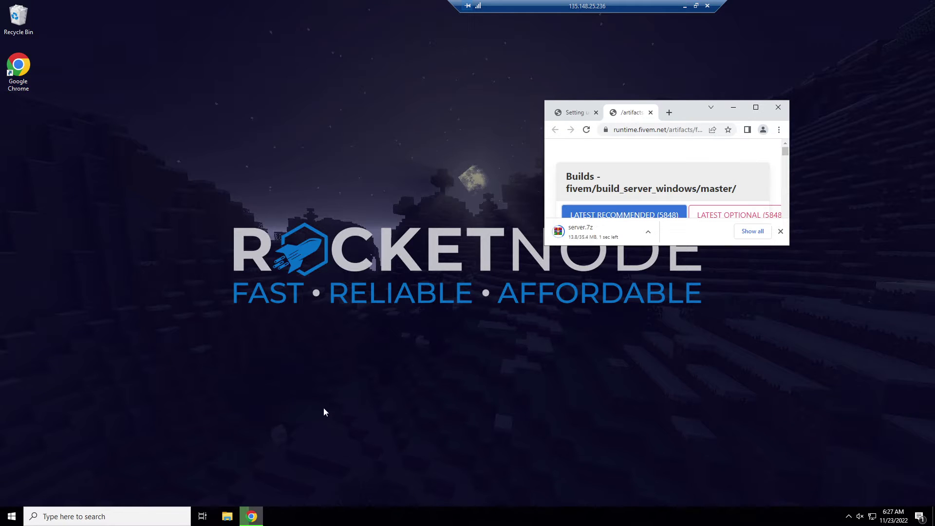
pyautogui.click(227, 516)
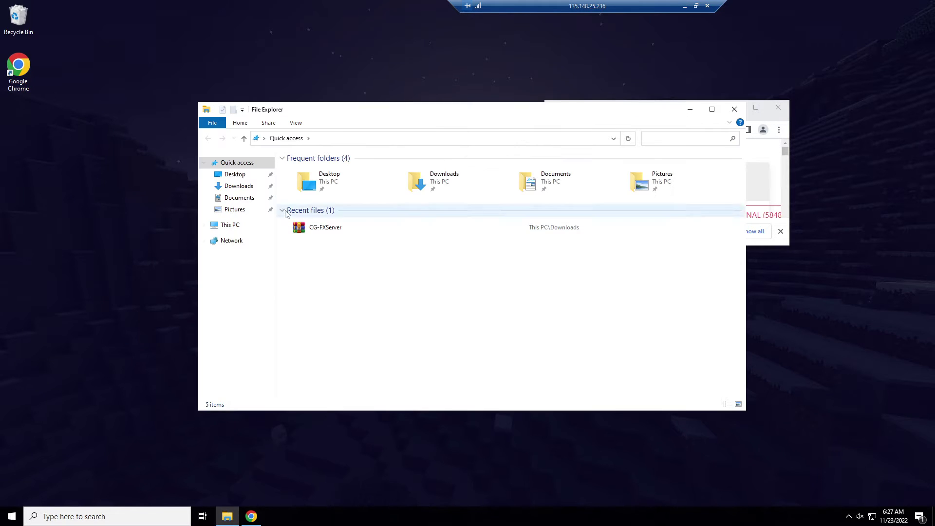
pyautogui.click(232, 224)
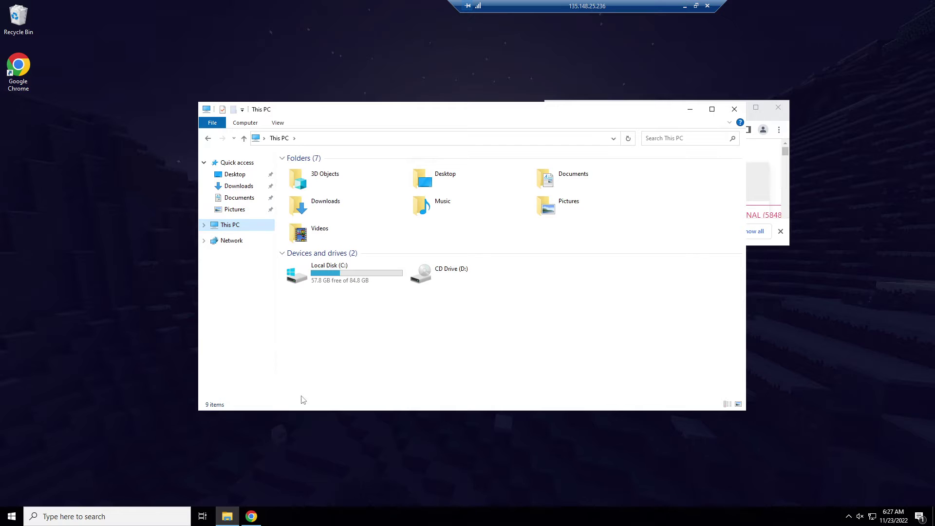
pyautogui.doubleClick(296, 282)
# Create a new folder named FXServer on C:.
pyautogui.rightClick(348, 318)
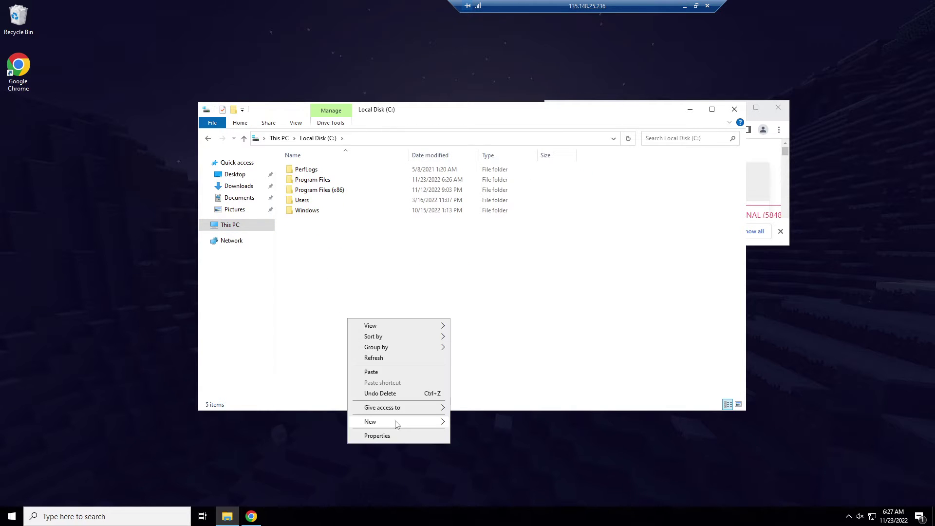
pyautogui.moveTo(423, 429)
pyautogui.click(490, 422)
pyautogui.write('FXServer')
pyautogui.click(319, 250)
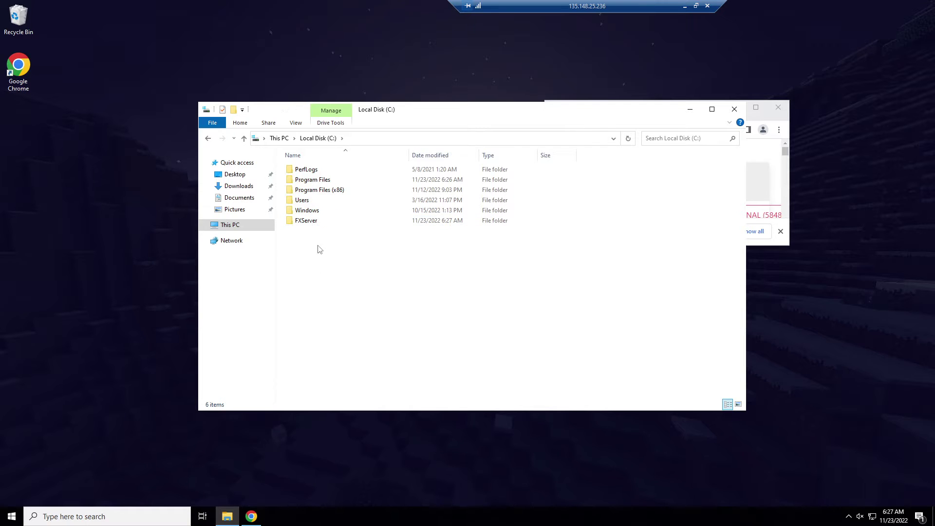
pyautogui.moveTo(365, 114); pyautogui.dragTo(166, 19)
# Extract all of server.7z from WinRAR into C:\FXServer and browse the extracted files.
pyautogui.click(579, 231)
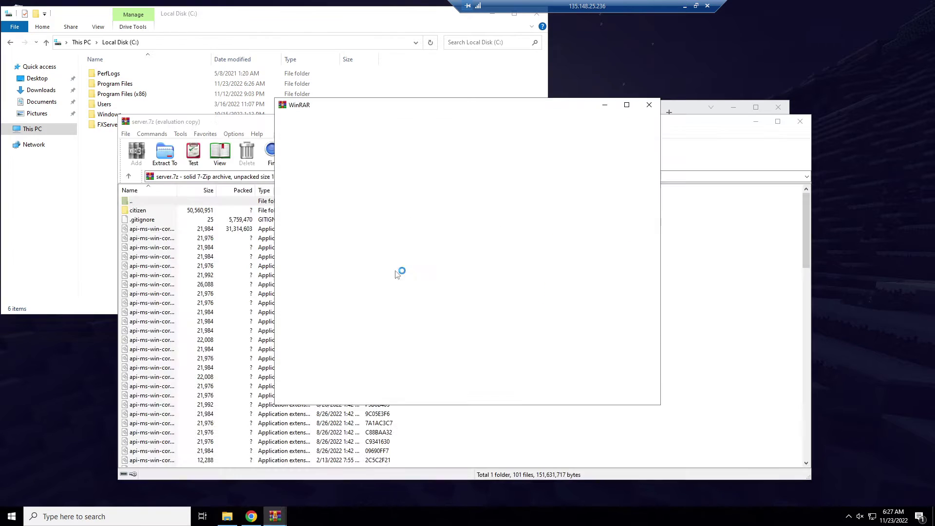
pyautogui.click(654, 104)
pyautogui.click(286, 330)
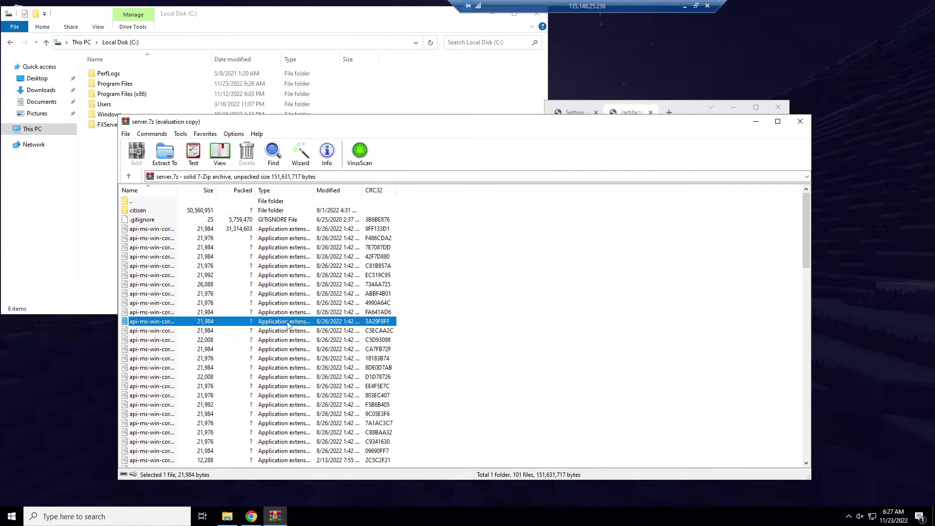
pyautogui.hotkey('ctrl', 'a')
pyautogui.moveTo(286, 330); pyautogui.dragTo(106, 126)
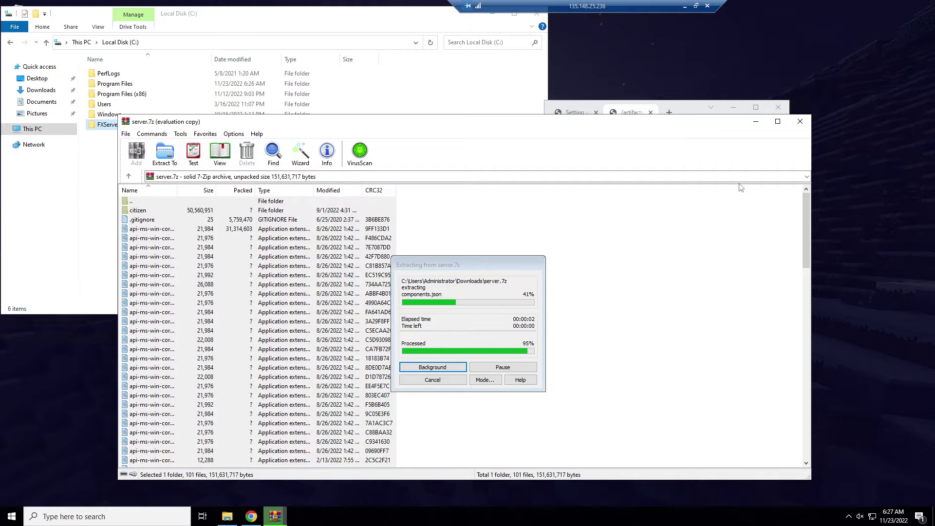
pyautogui.click(799, 121)
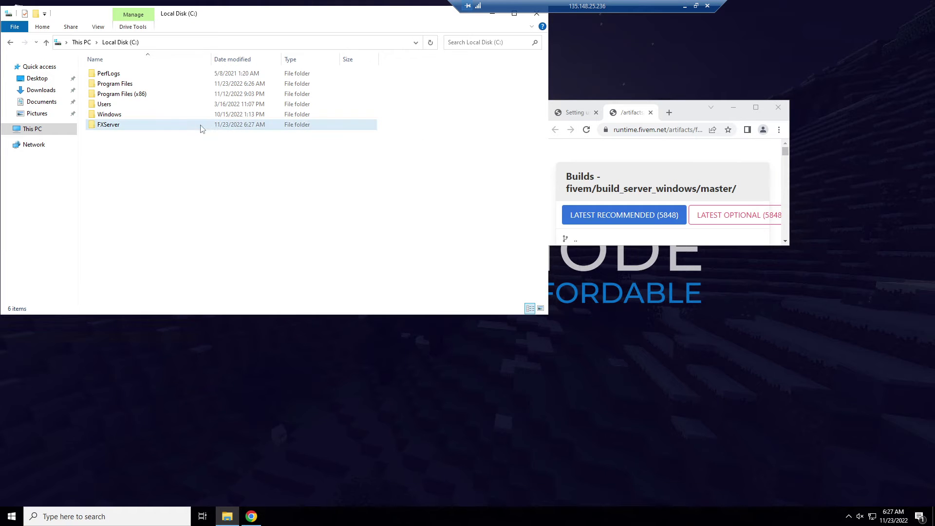
pyautogui.doubleClick(188, 124)
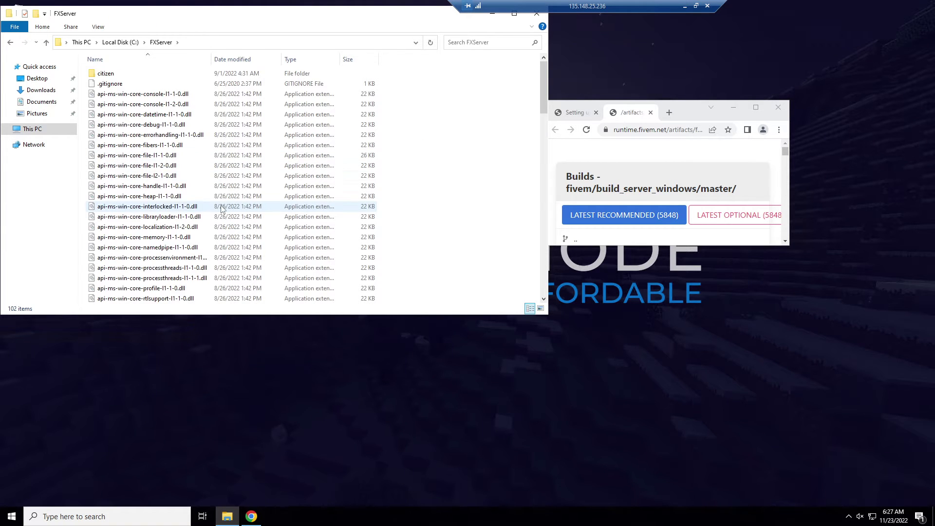
pyautogui.scroll(-18, 221, 209)
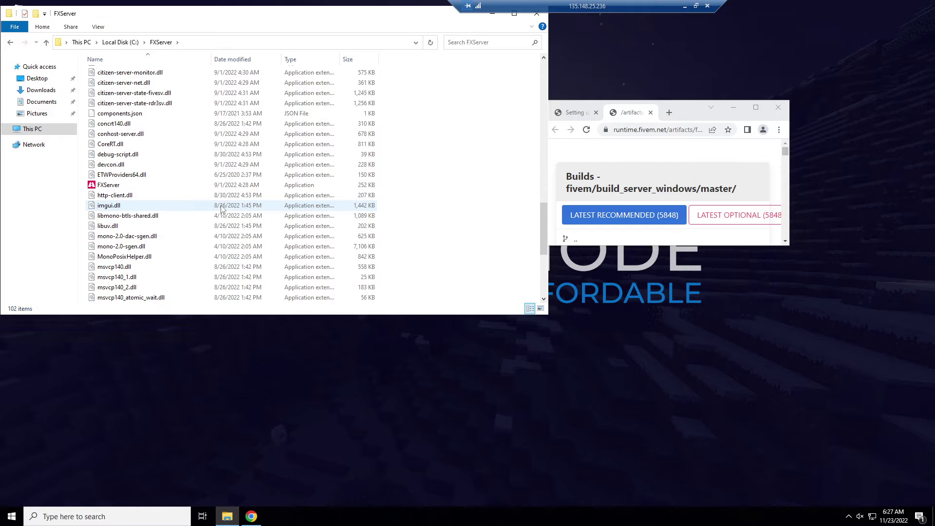
# Launch FXServer.exe from C:\FXServer to start the txAdmin console.
pyautogui.doubleClick(166, 184)
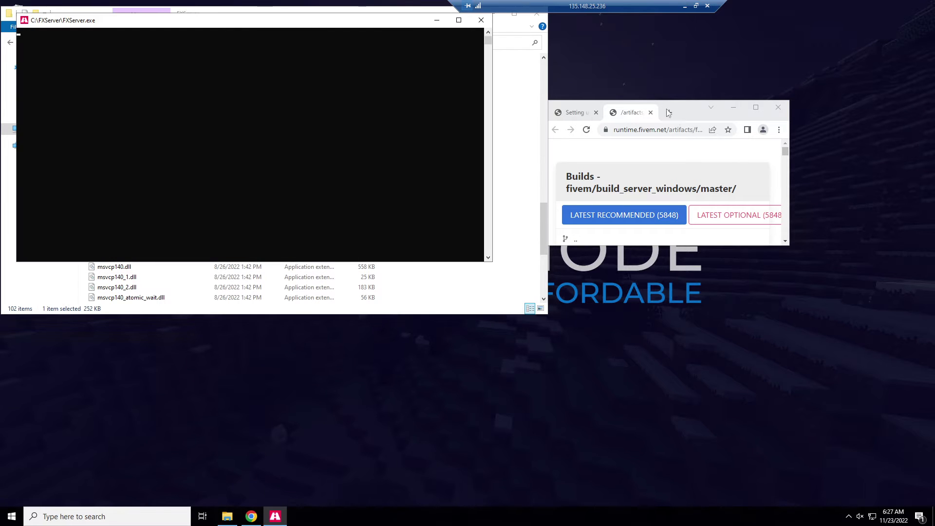
pyautogui.moveTo(258, 18); pyautogui.dragTo(500, 94)
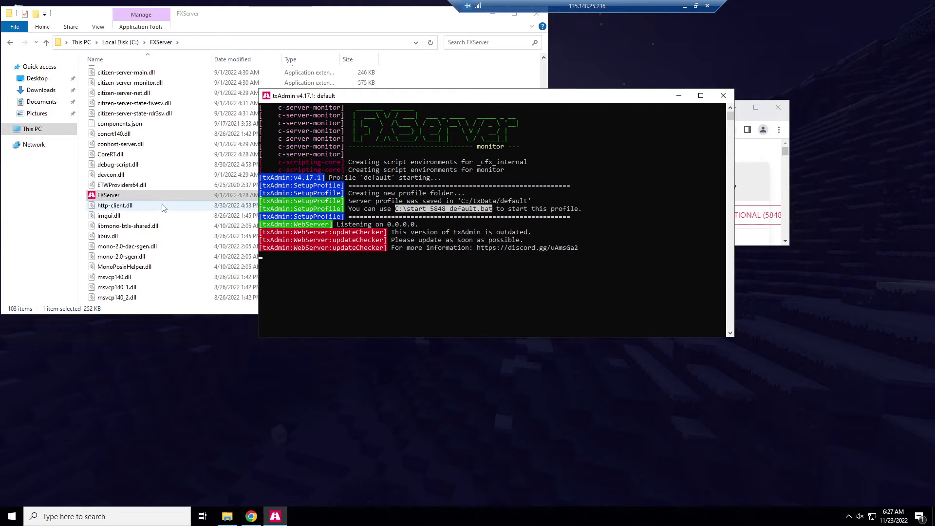
pyautogui.moveTo(525, 101); pyautogui.dragTo(388, 127)
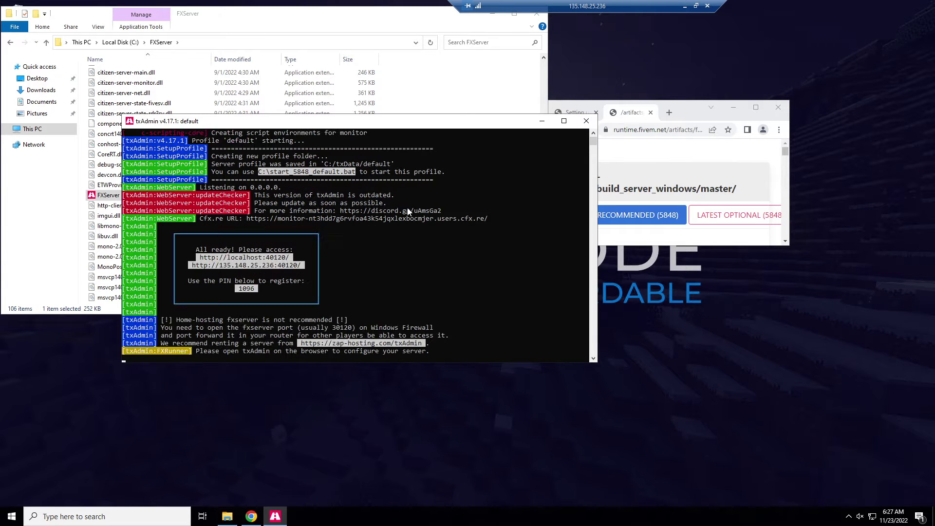
# Open the localhost:40120 txAdmin page in Chrome, always using Chrome, and choose Link Account.
pyautogui.click(455, 224)
pyautogui.click(439, 276)
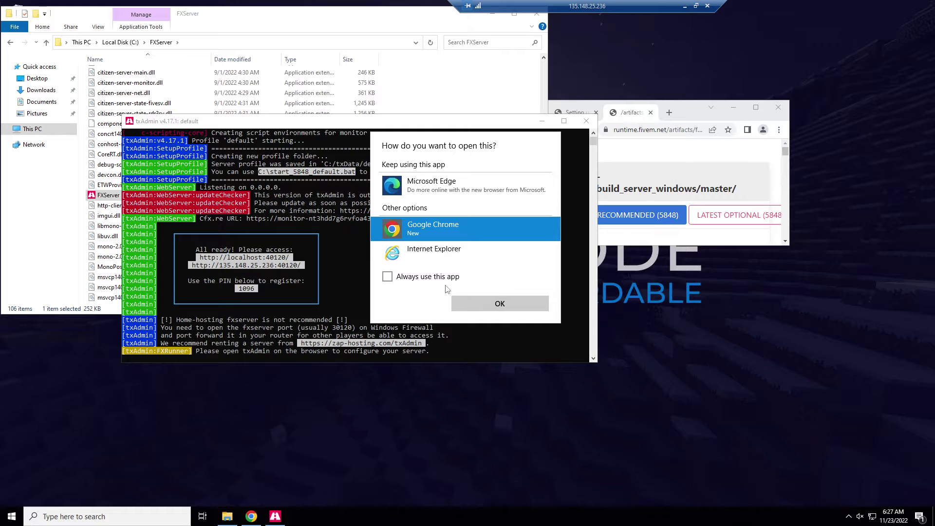
pyautogui.click(481, 304)
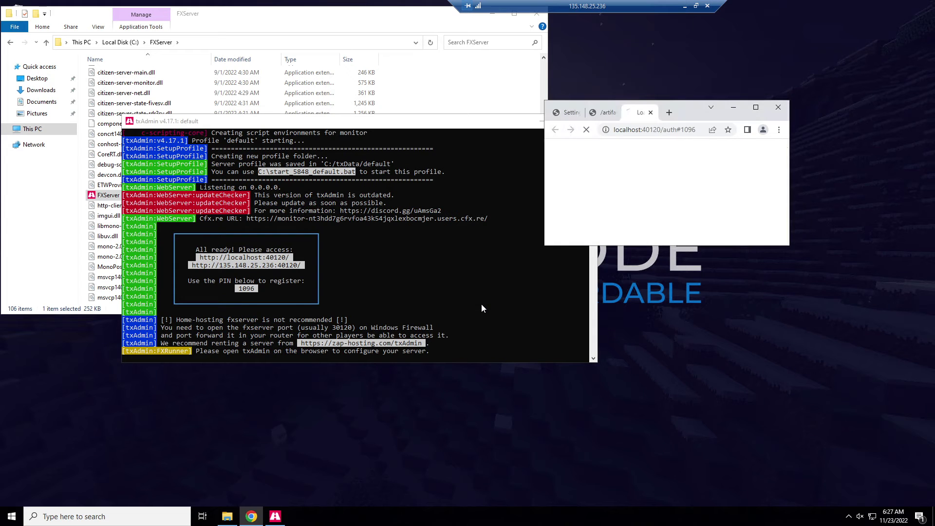
pyautogui.doubleClick(682, 108)
pyautogui.click(490, 256)
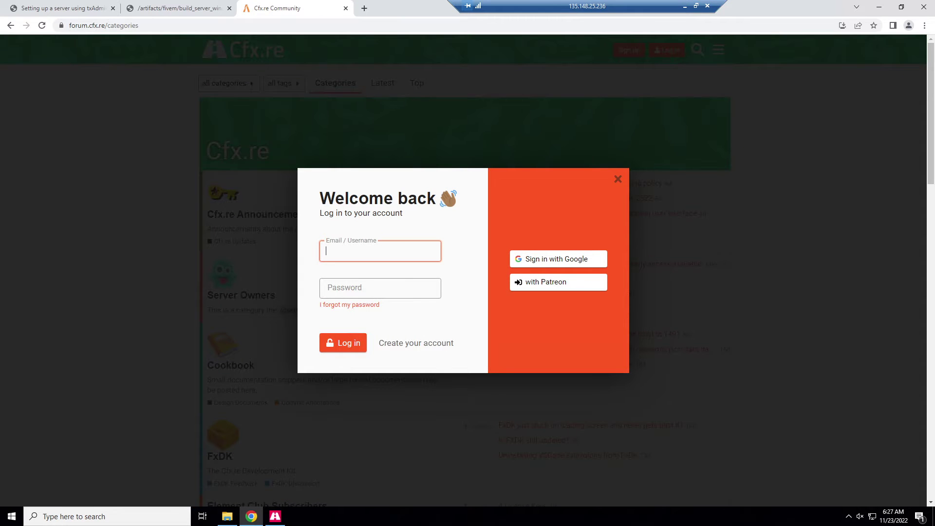
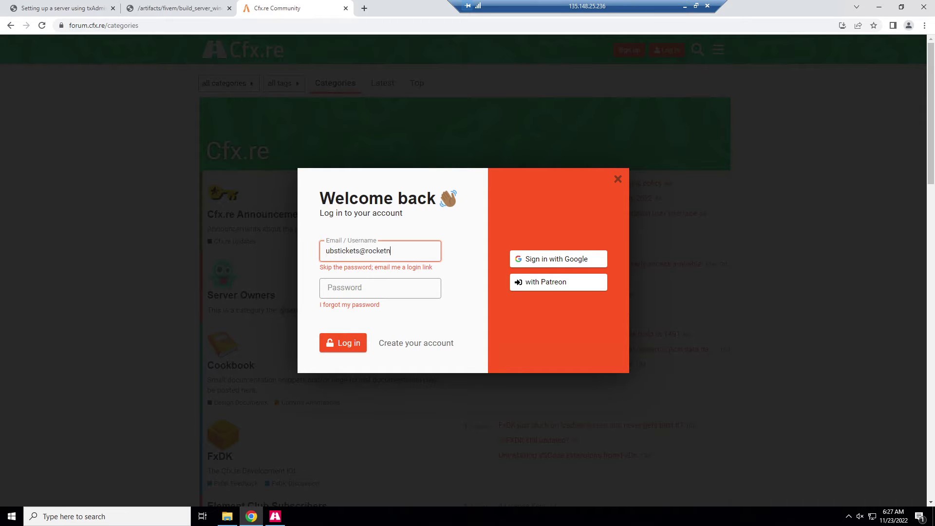
# Try signing in to the Cfx.re forum with the account's e-mail address.
pyautogui.press('Tab')
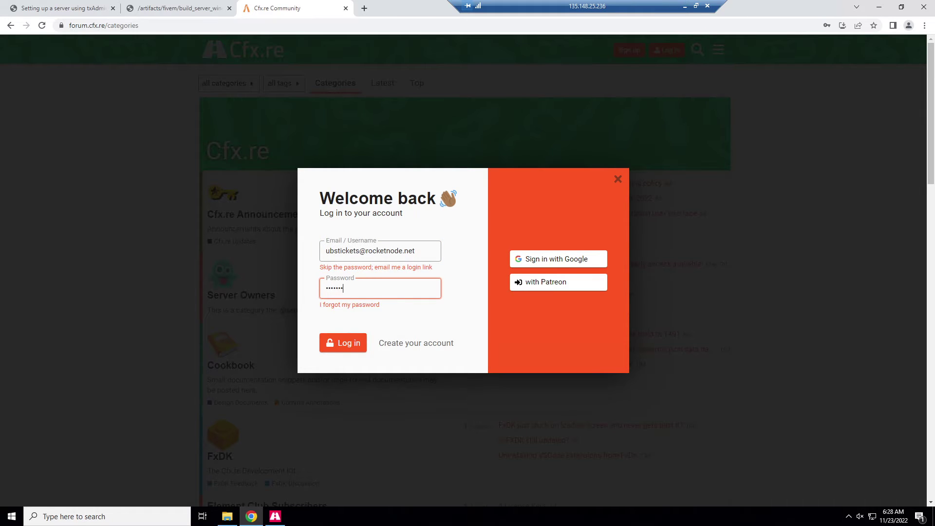
pyautogui.press('Return')
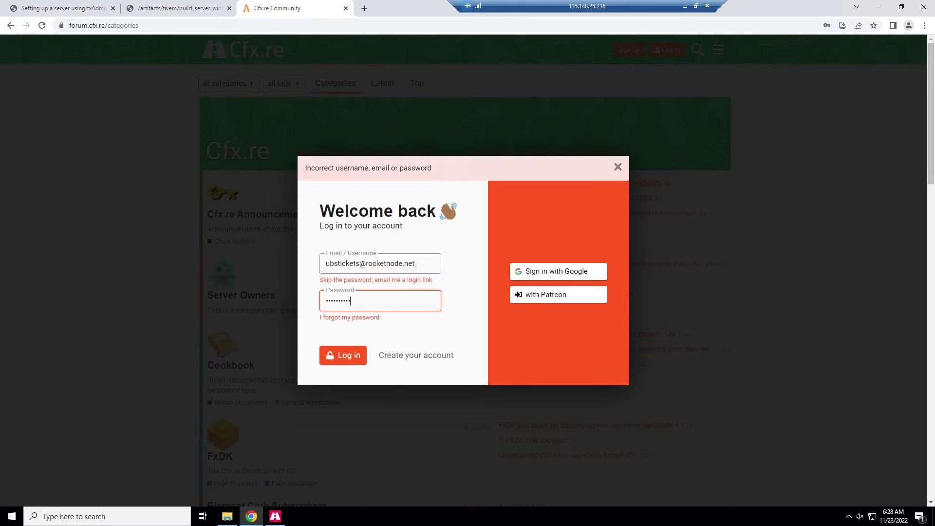
pyautogui.press('Return')
# Sign in to Cfx.re with Google using the account password, then authorize txAdmin.
pyautogui.click(527, 280)
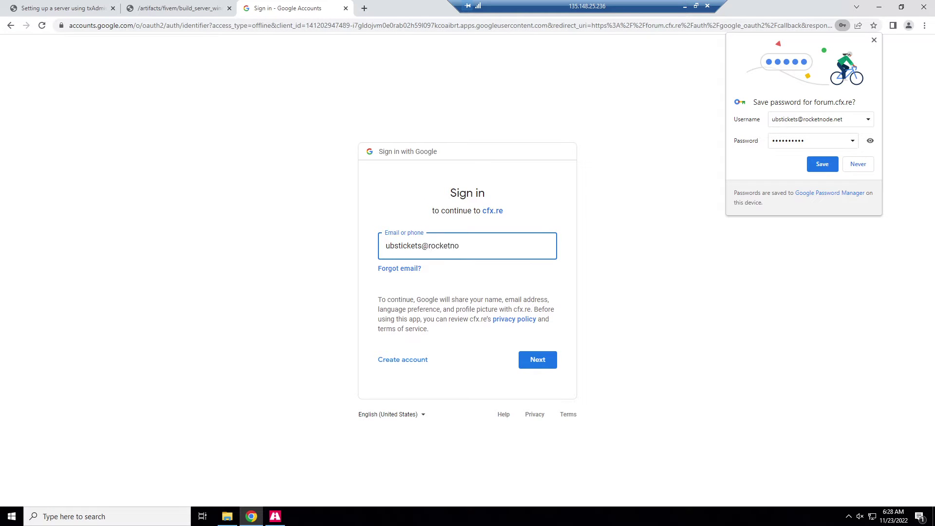
pyautogui.press('Return')
pyautogui.write('••')
pyautogui.press('Return')
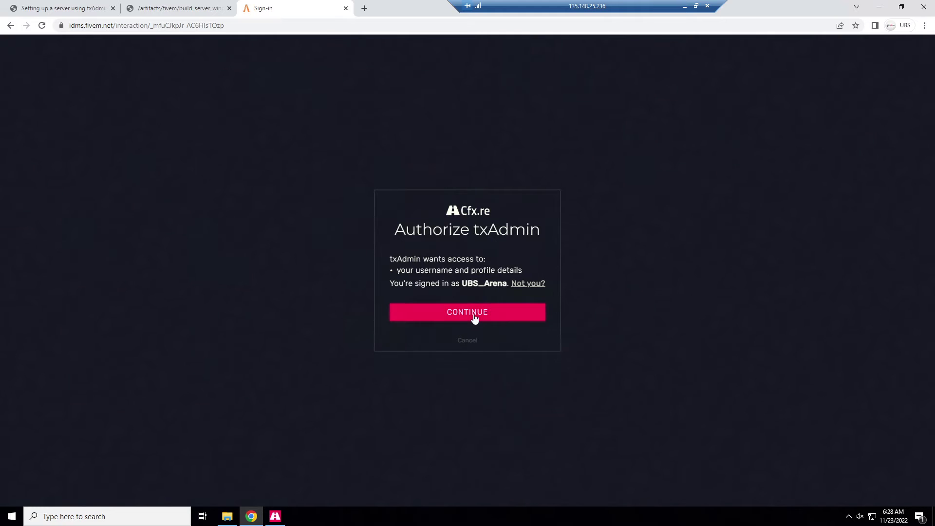
pyautogui.click(475, 314)
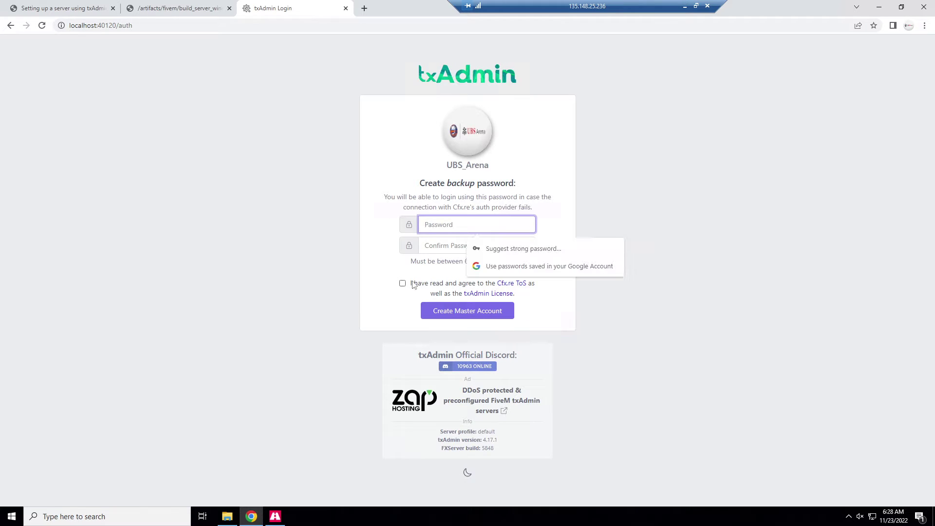
# Accept the ToS, close the extra tabs, set a backup password, and create the master account.
pyautogui.click(402, 283)
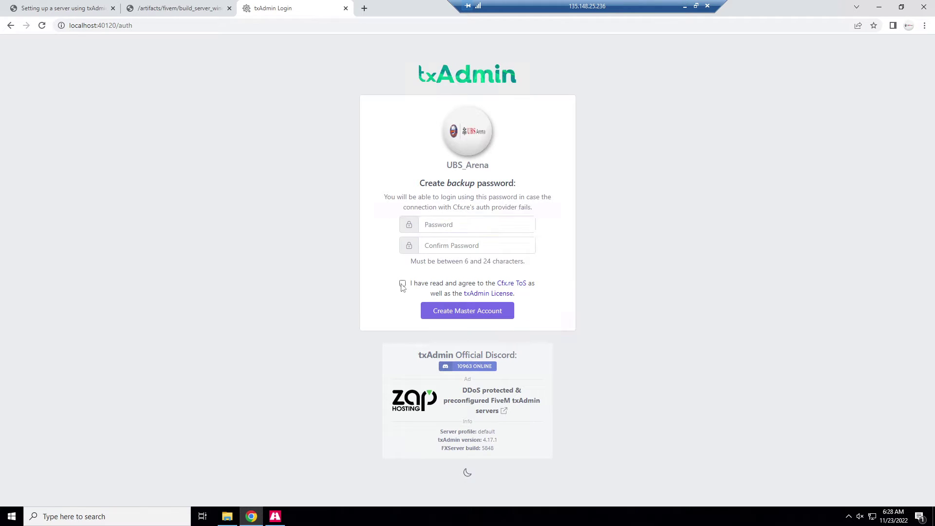
pyautogui.click(112, 8)
pyautogui.click(111, 9)
pyautogui.click(476, 224)
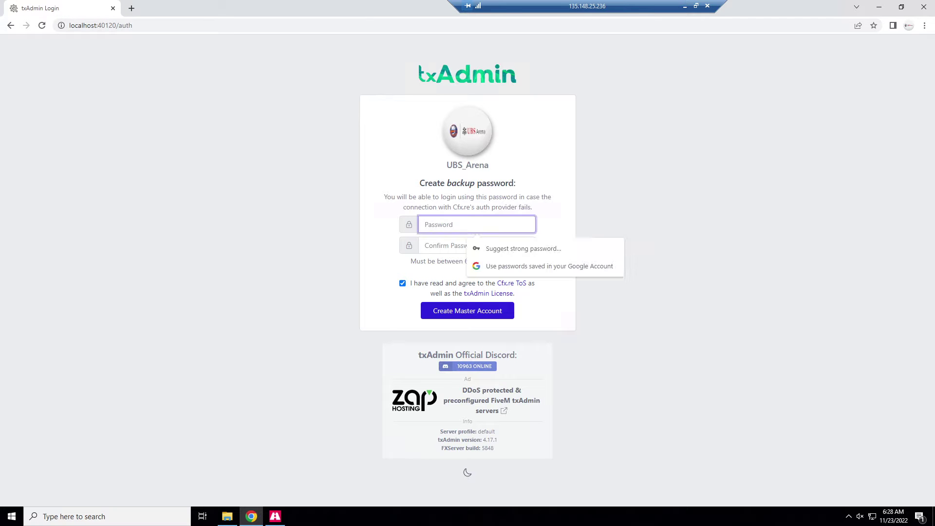
pyautogui.write('1')
pyautogui.press('Tab')
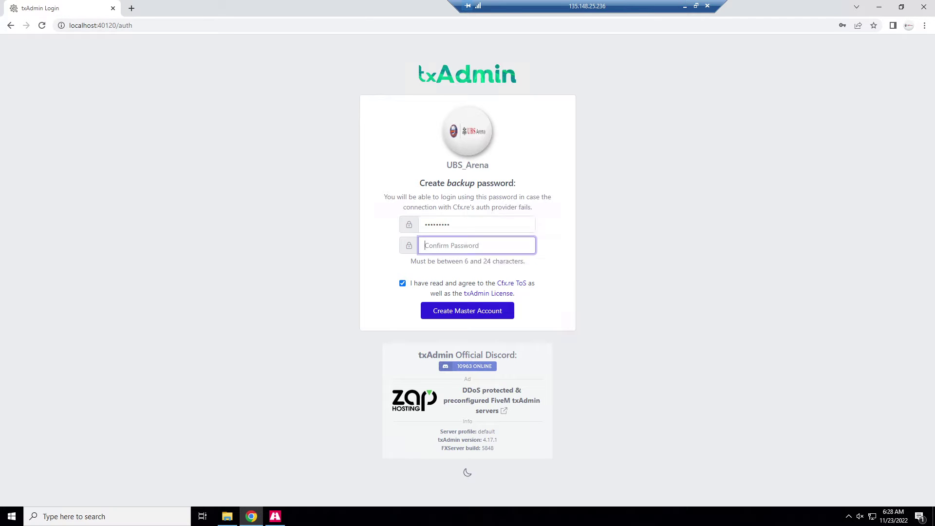
pyautogui.click(450, 315)
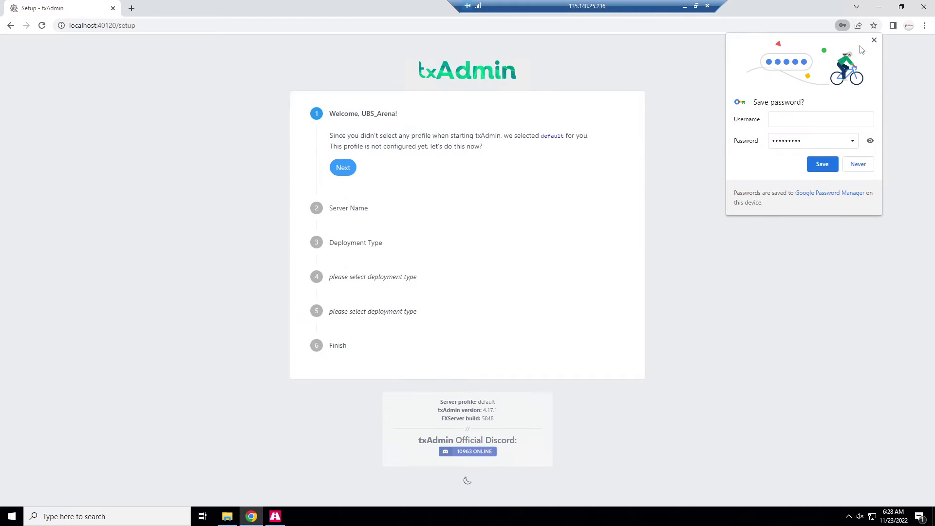
pyautogui.click(874, 40)
# Name the server Test Server, choose Popular Recipes > CFX Default, and save with the suggested data folder.
pyautogui.click(341, 167)
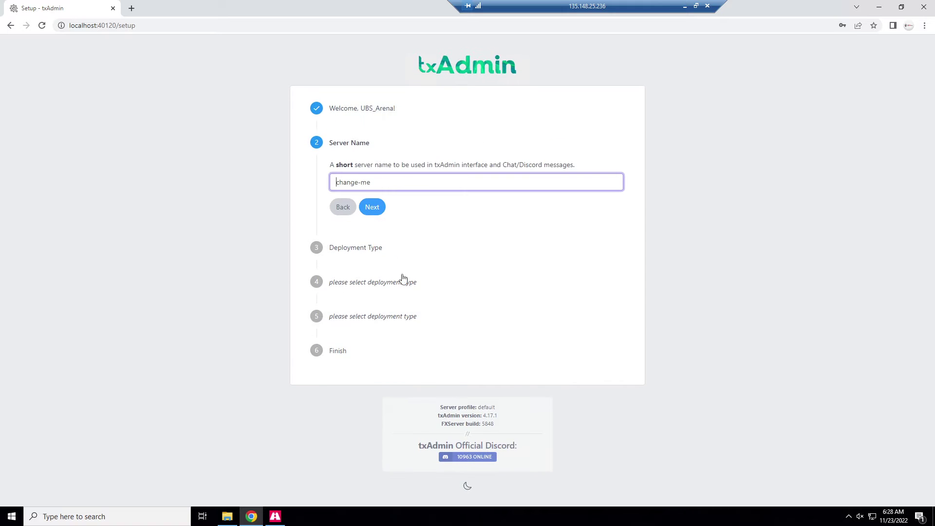
pyautogui.hotkey('ctrl', 'a')
pyautogui.write('Te')
pyautogui.press('BackSpace')
pyautogui.write('erver')
pyautogui.click(379, 208)
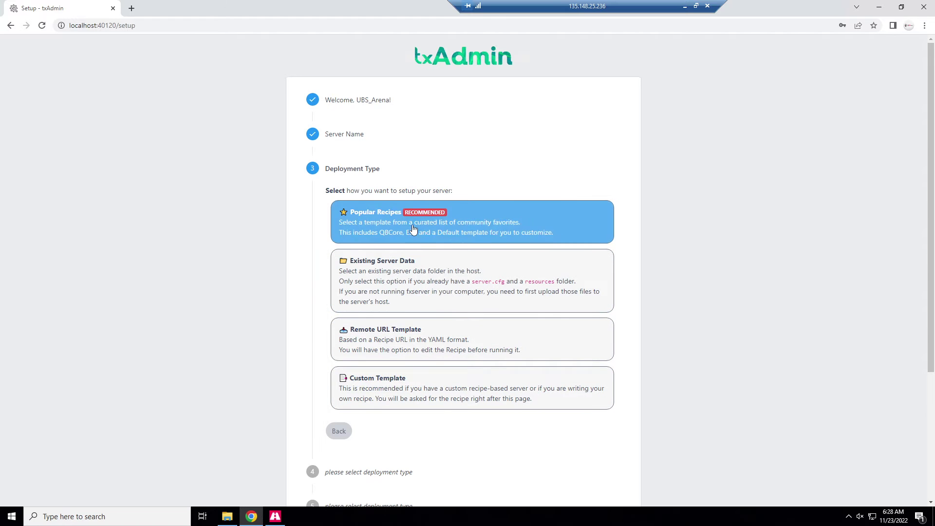
pyautogui.click(422, 269)
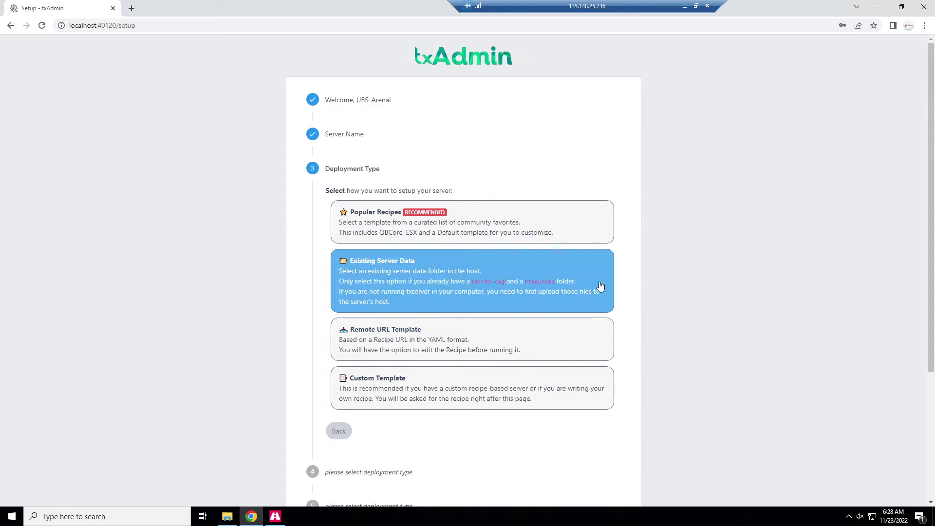
pyautogui.click(399, 222)
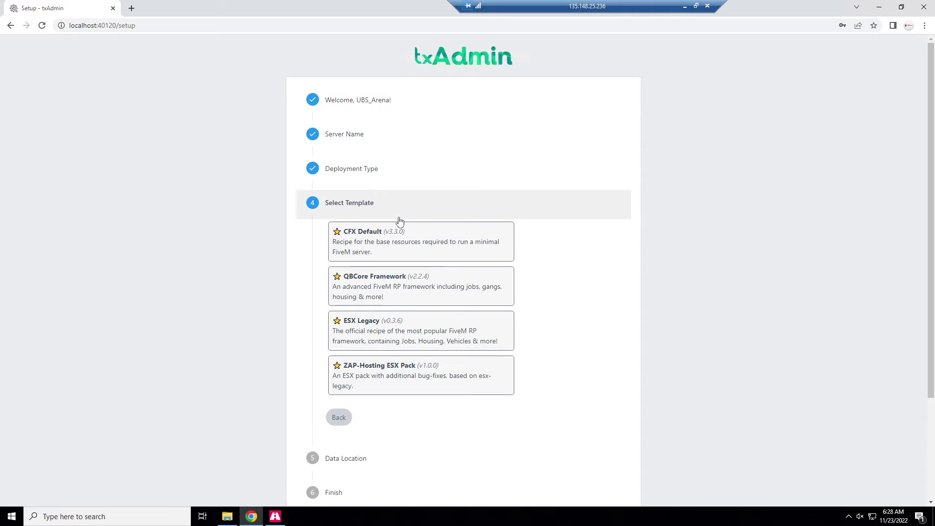
pyautogui.click(459, 233)
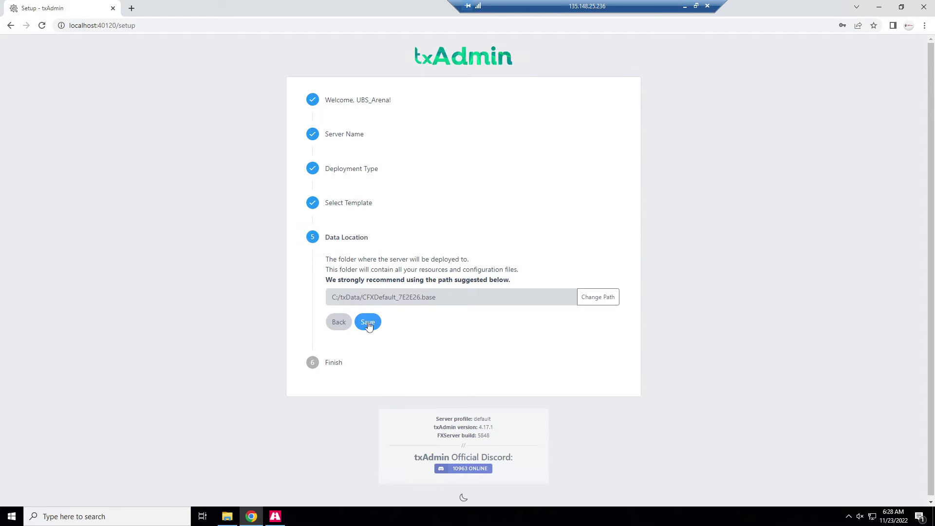
pyautogui.click(370, 325)
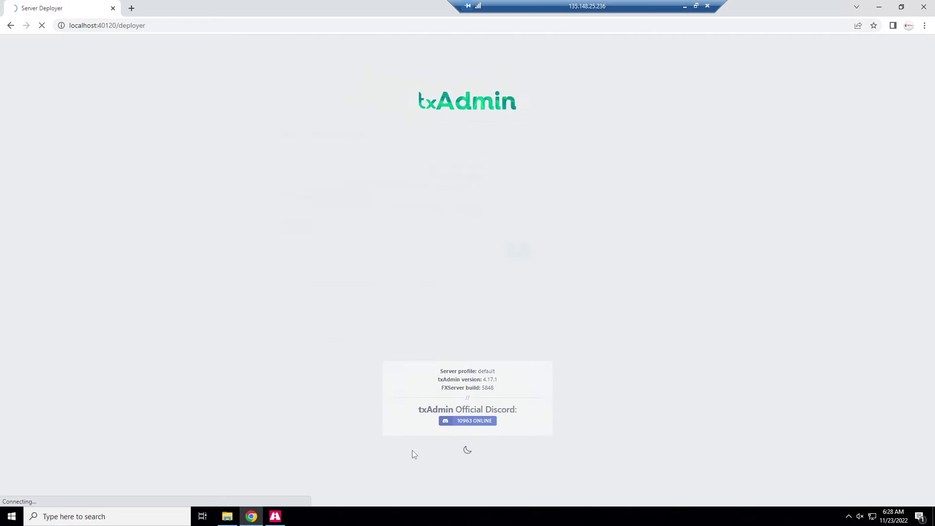
# Continue past the recipe review, then open keymaster.fivem.net and start a new server registration.
pyautogui.click(388, 355)
pyautogui.click(513, 326)
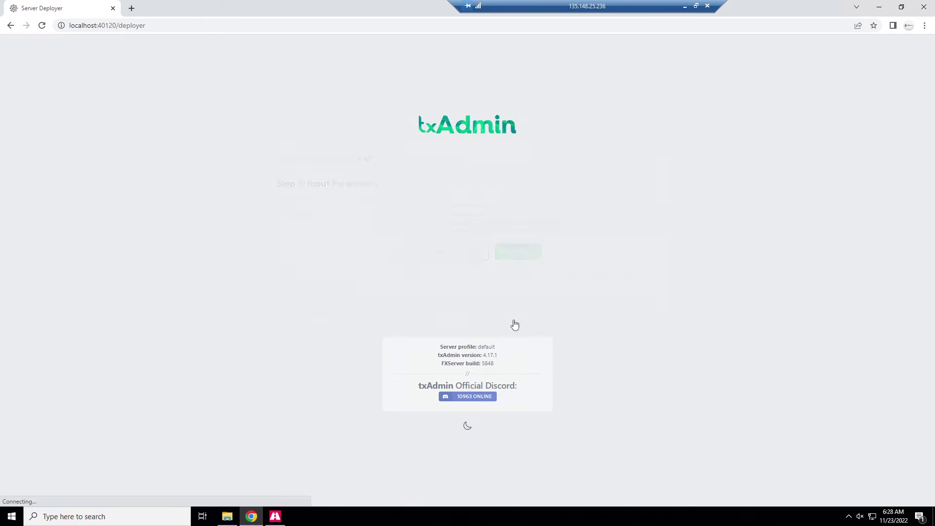
pyautogui.click(131, 8)
pyautogui.write('keymaster.fivem.net')
pyautogui.press('Return')
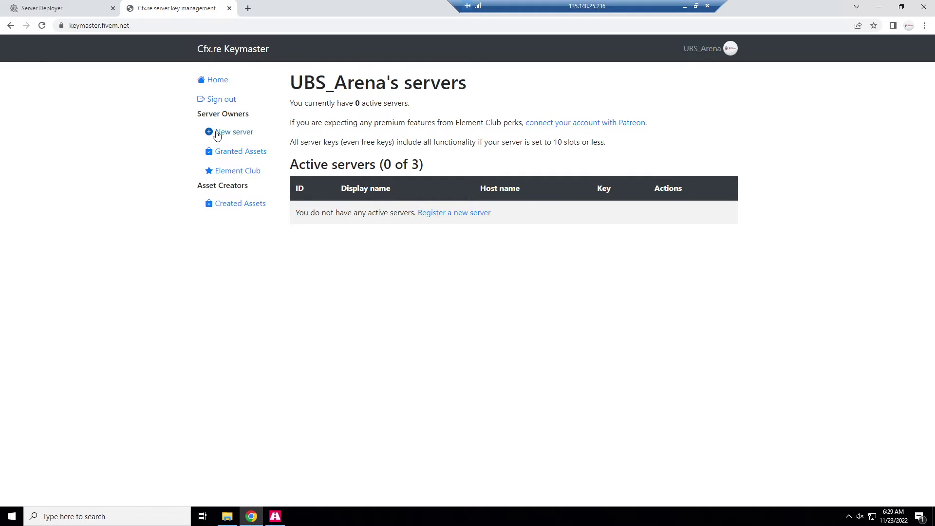
pyautogui.click(217, 135)
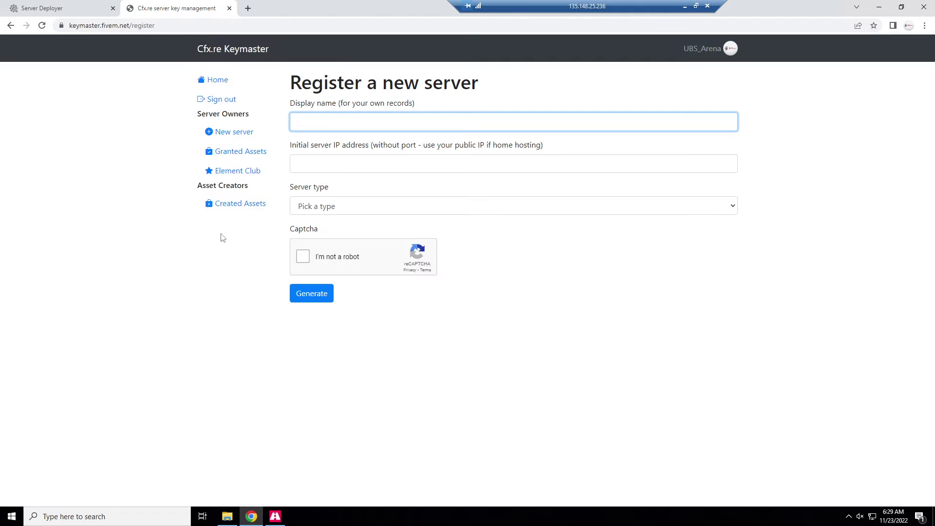
# Register a VPS server named Server at 135.148.25.236, generate its key and copy it.
pyautogui.write('Server')
pyautogui.press('Tab')
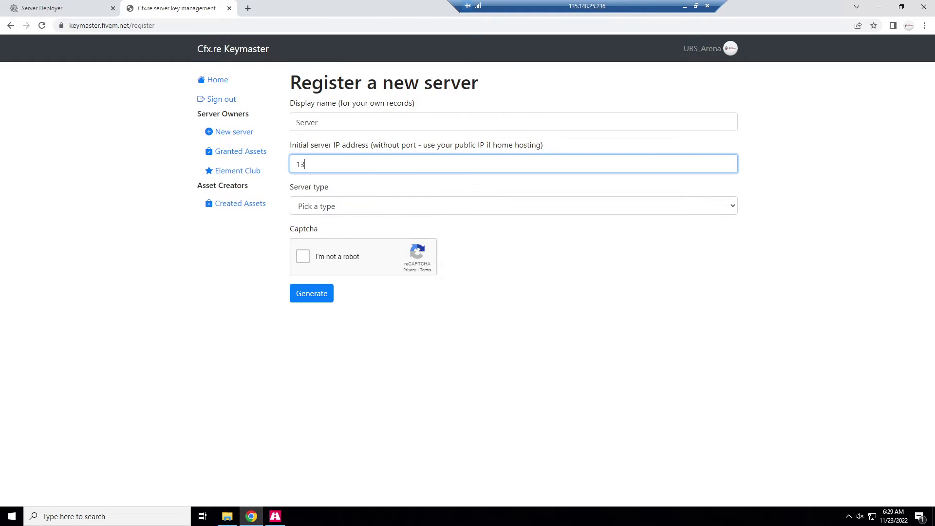
pyautogui.write('135.148.25.236')
pyautogui.click(403, 210)
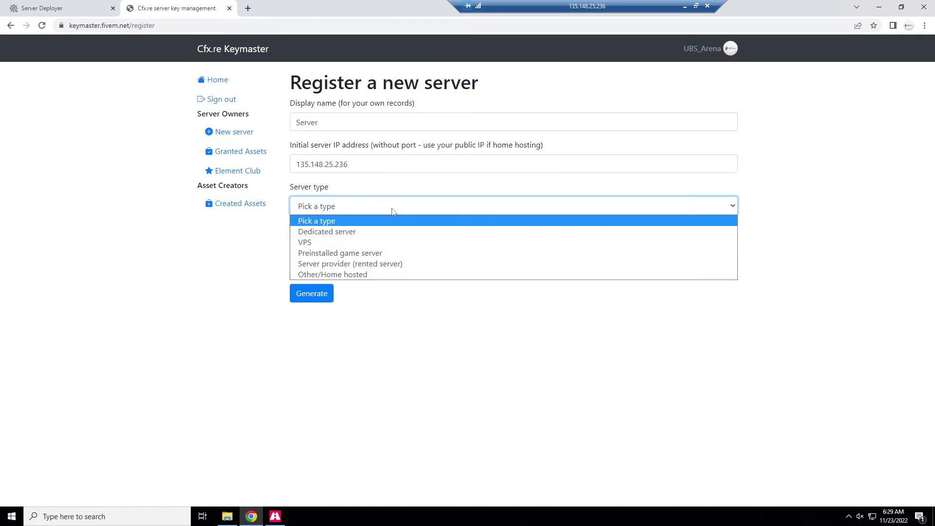
pyautogui.click(368, 240)
pyautogui.press('Tab')
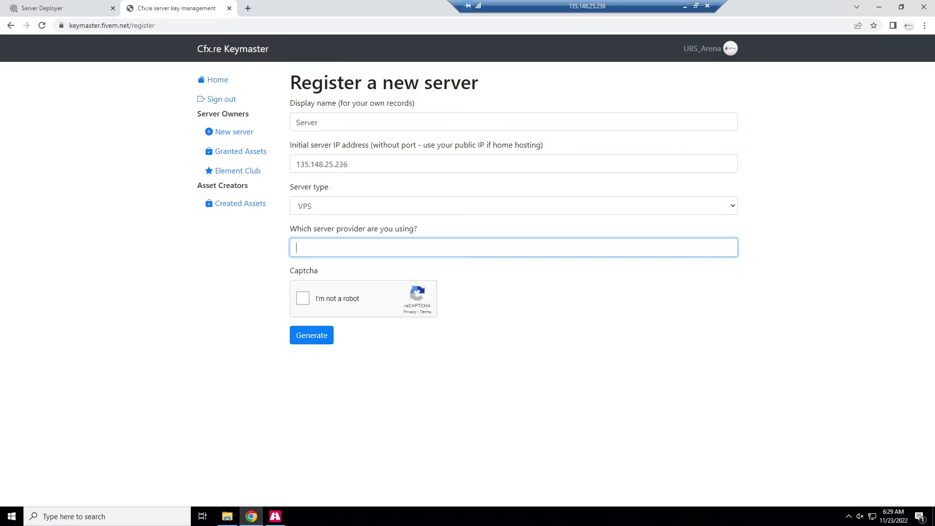
pyautogui.click(403, 350)
pyautogui.click(335, 304)
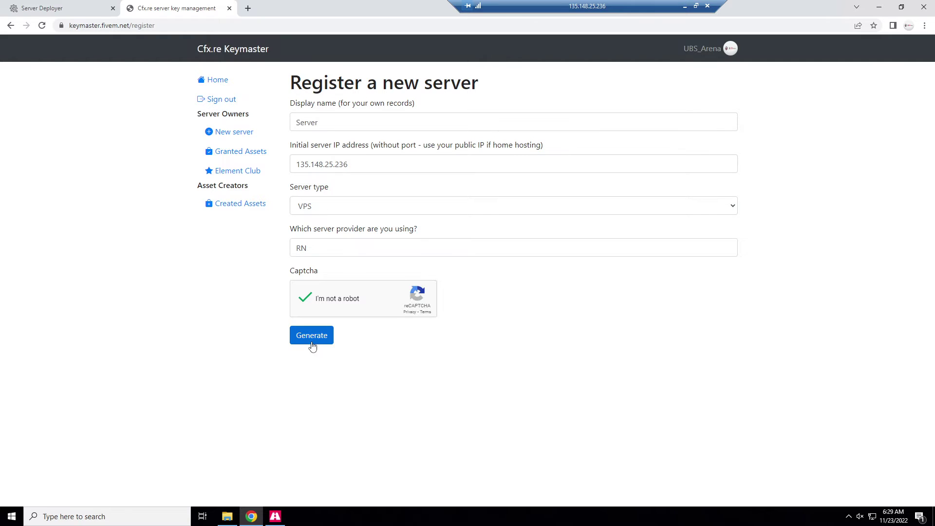
pyautogui.click(312, 336)
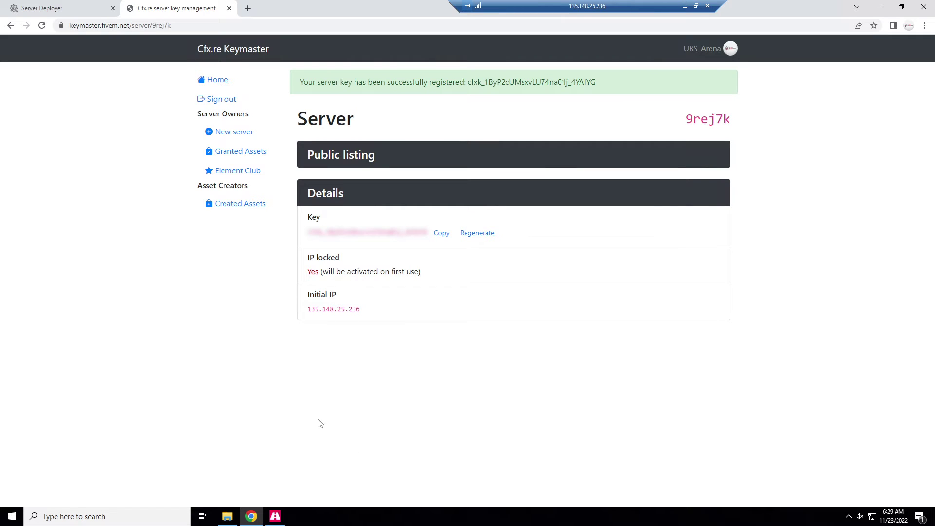
pyautogui.click(441, 233)
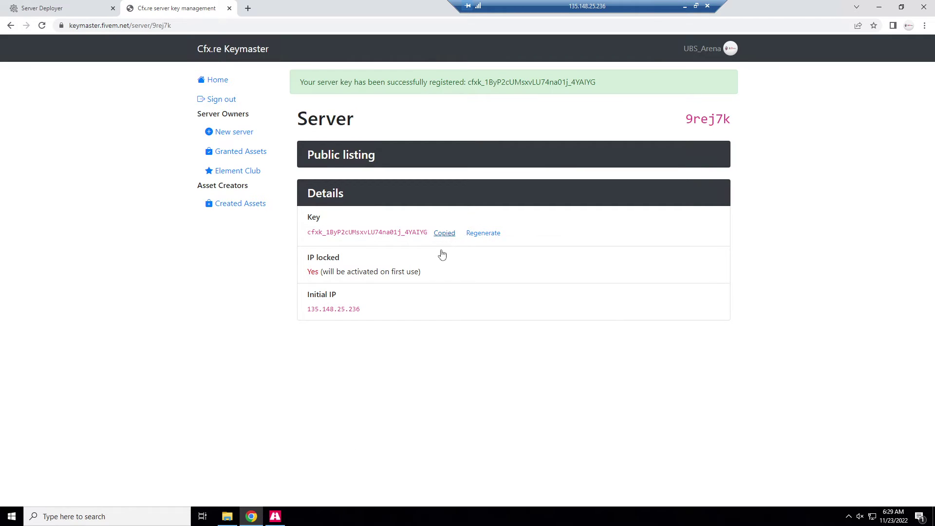
# Paste the license key into the txAdmin deployer and run the recipe.
pyautogui.click(58, 14)
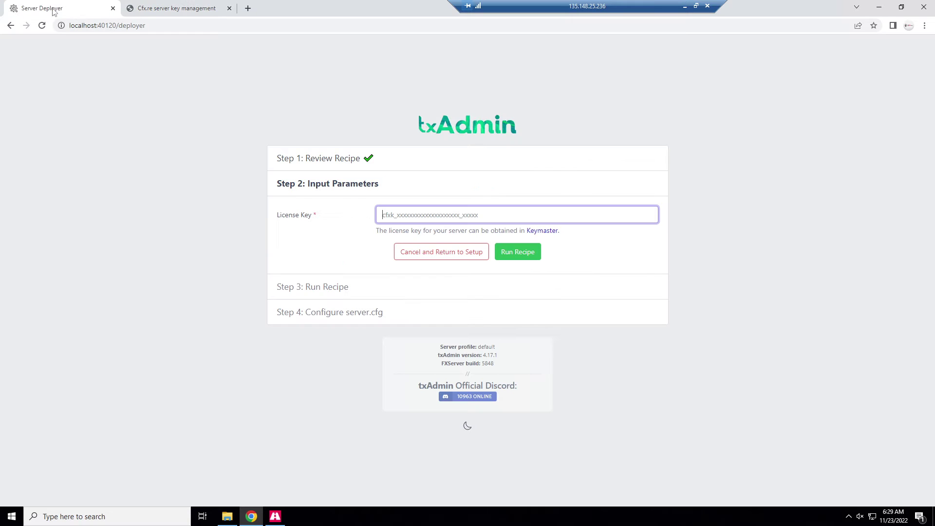
pyautogui.hotkey('ctrl', 'v')
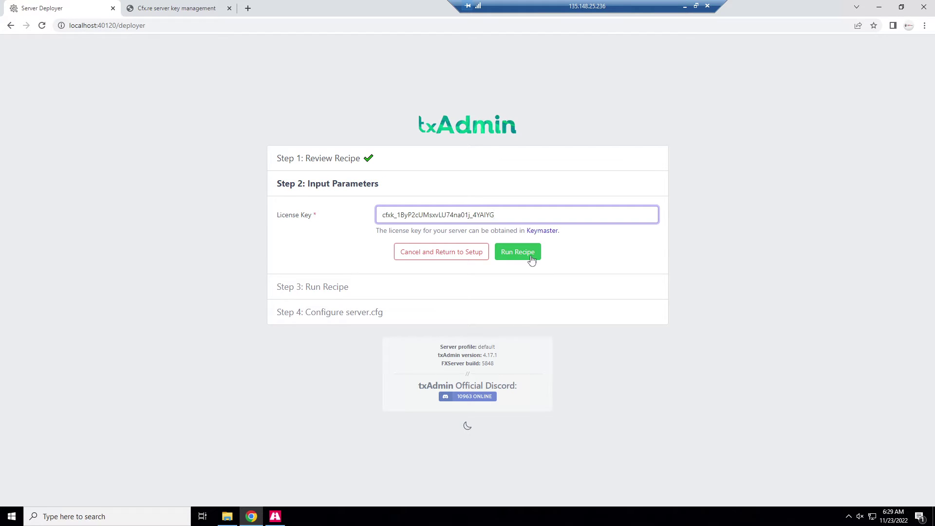
pyautogui.click(525, 258)
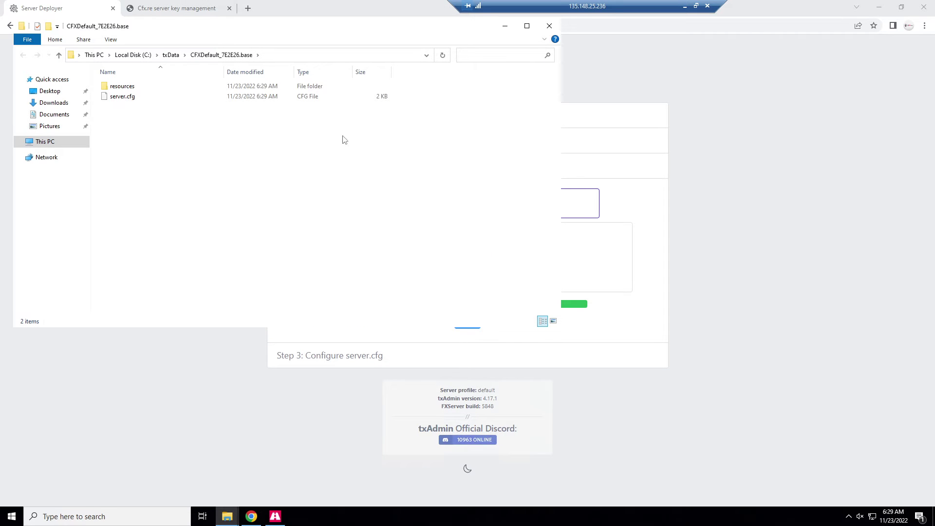
pyautogui.moveTo(238, 31); pyautogui.dragTo(292, 102)
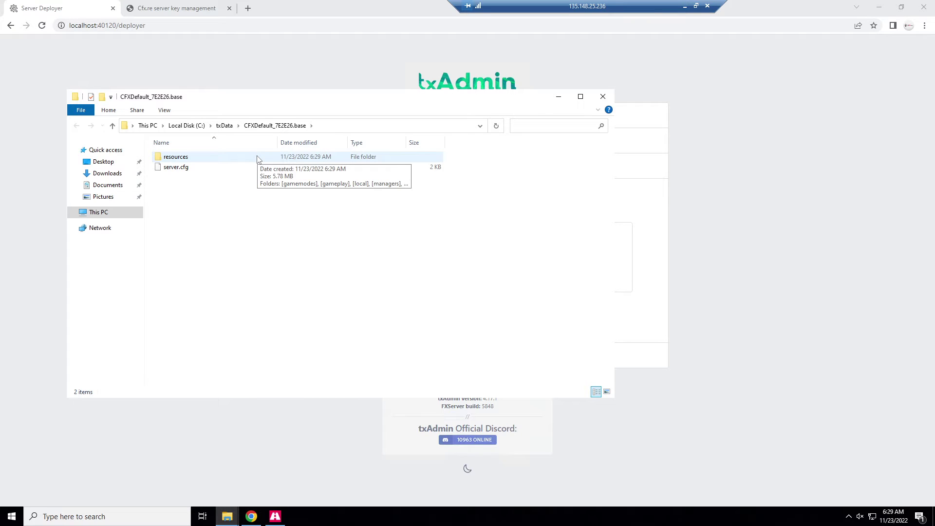
# Add 'set onesync on' on line 13 of server.cfg and scroll to Save & Run Server.
pyautogui.click(855, 262)
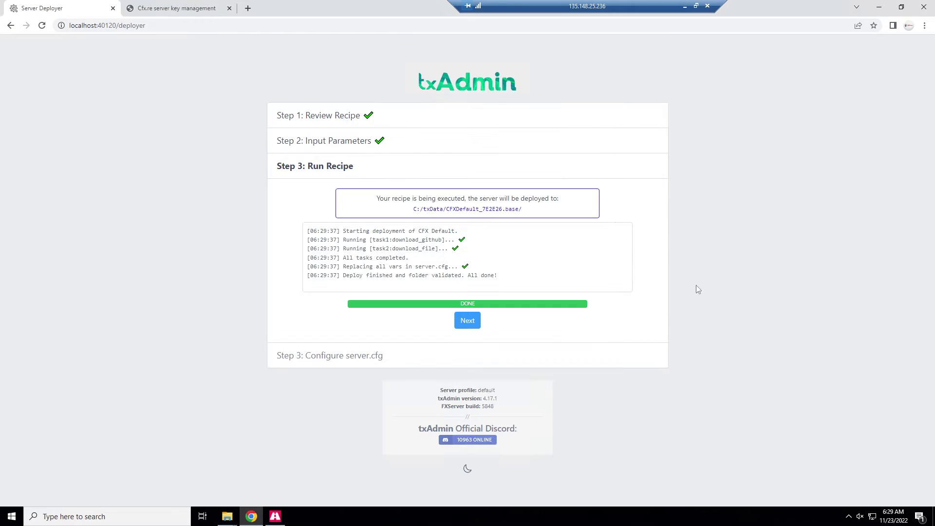
pyautogui.click(468, 320)
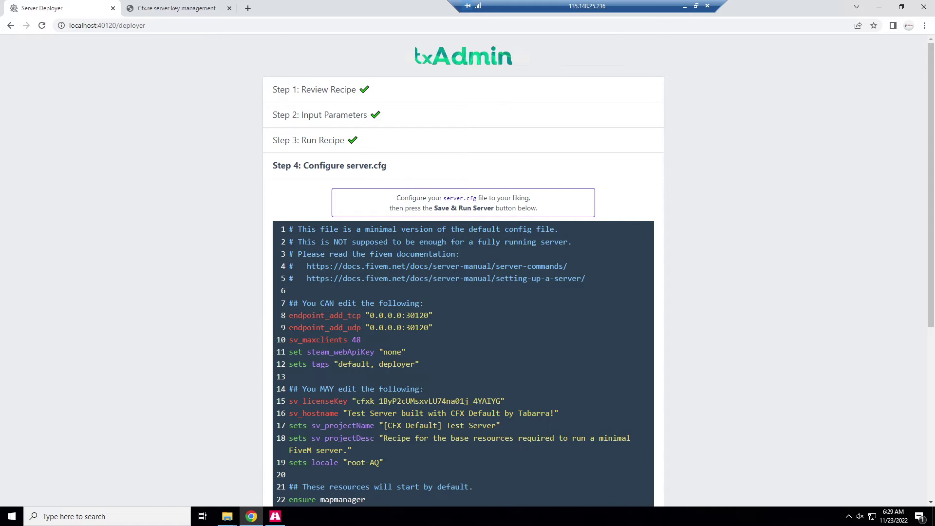
pyautogui.scroll(-4, 463, 292)
pyautogui.scroll(2, 462, 268)
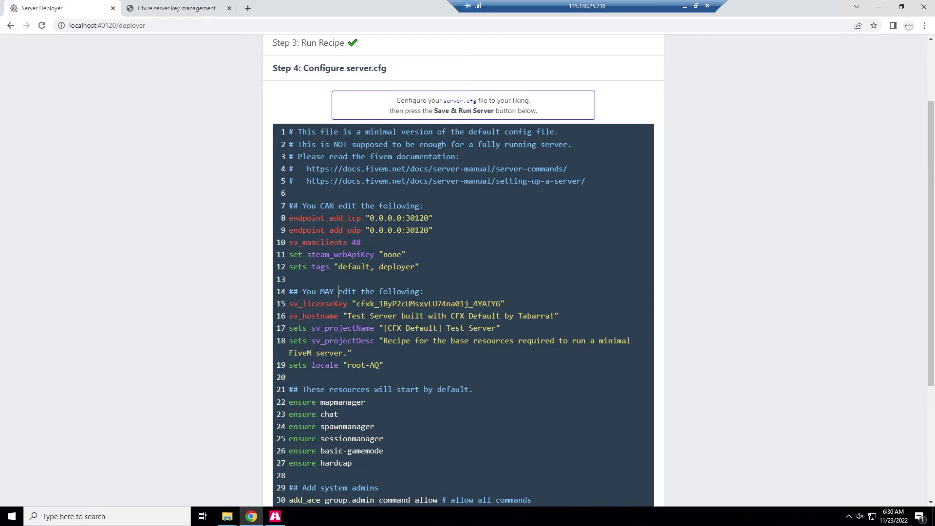
pyautogui.scroll(-4, 463, 292)
pyautogui.scroll(5, 462, 292)
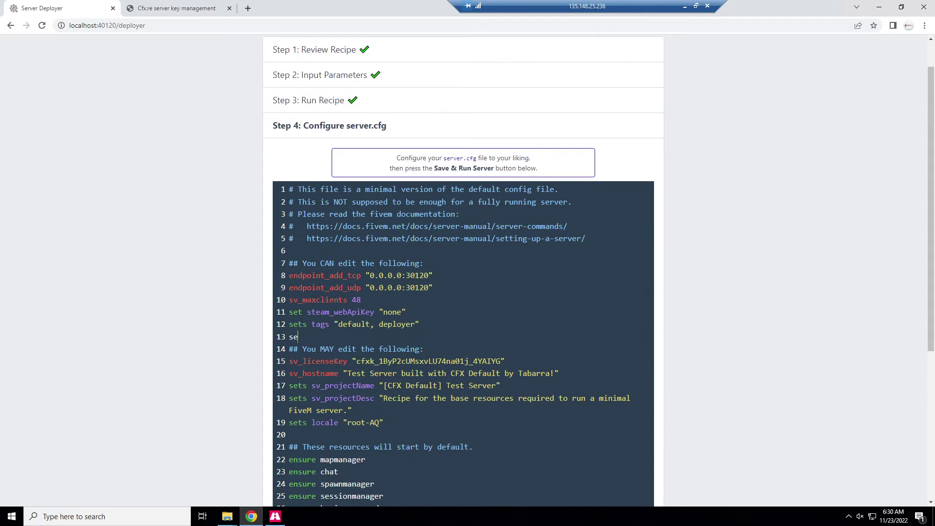
pyautogui.write('t onesync on')
pyautogui.scroll(-3, 462, 292)
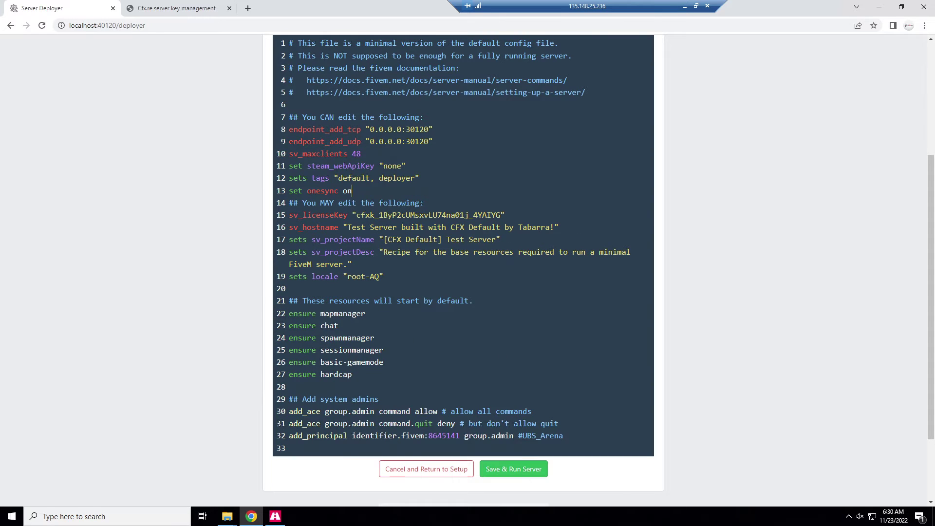
# Search the taskbar for 'firewall' and launch Windows Defender Firewall with Advanced Security.
pyautogui.click(176, 510)
pyautogui.write('windows server')
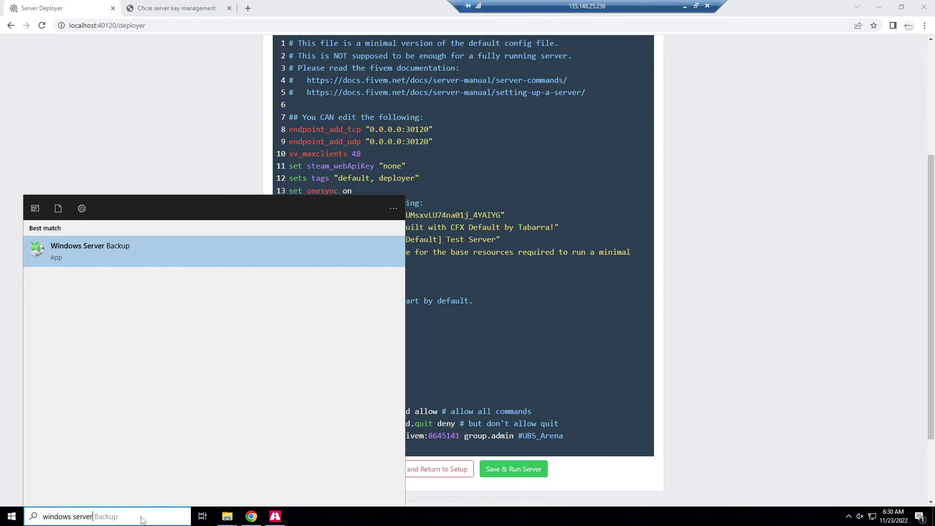
pyautogui.press('BackSpace')
pyautogui.press('BackSpace')
pyautogui.press('BackSpace')
pyautogui.press('BackSpace')
pyautogui.press('BackSpace')
pyautogui.press('BackSpace')
pyautogui.write('firewall')
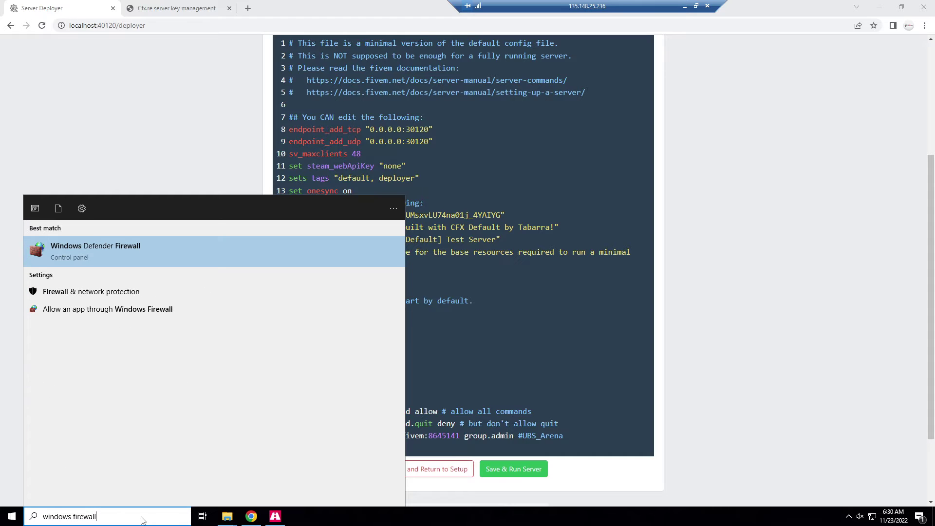
pyautogui.write(' w')
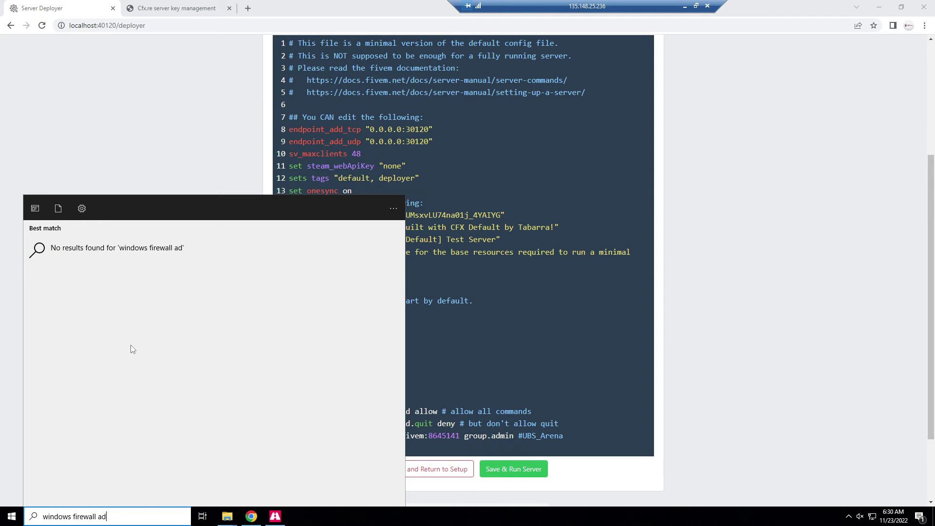
pyautogui.press('BackSpace')
pyautogui.press('BackSpace')
pyautogui.press('BackSpace')
pyautogui.press('BackSpace')
pyautogui.press('BackSpace')
pyautogui.press('BackSpace')
pyautogui.press('BackSpace')
pyautogui.press('BackSpace')
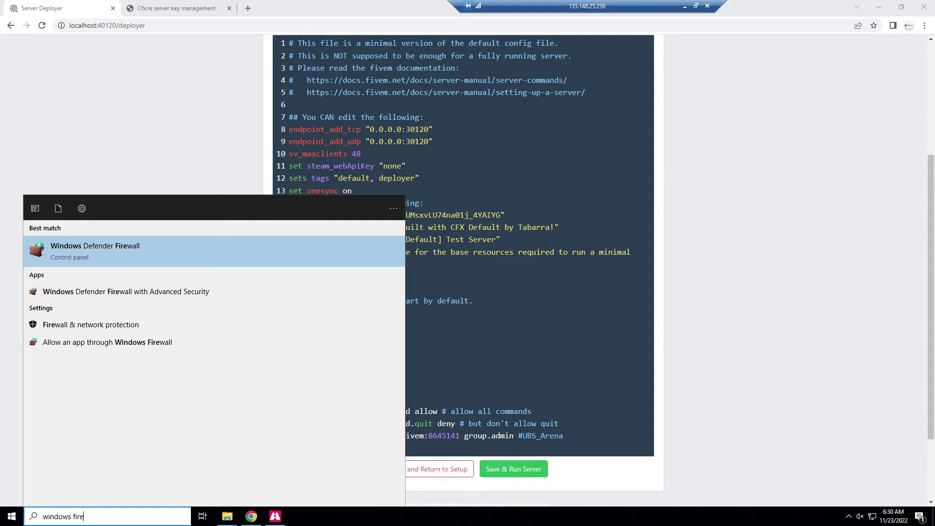
pyautogui.click(130, 291)
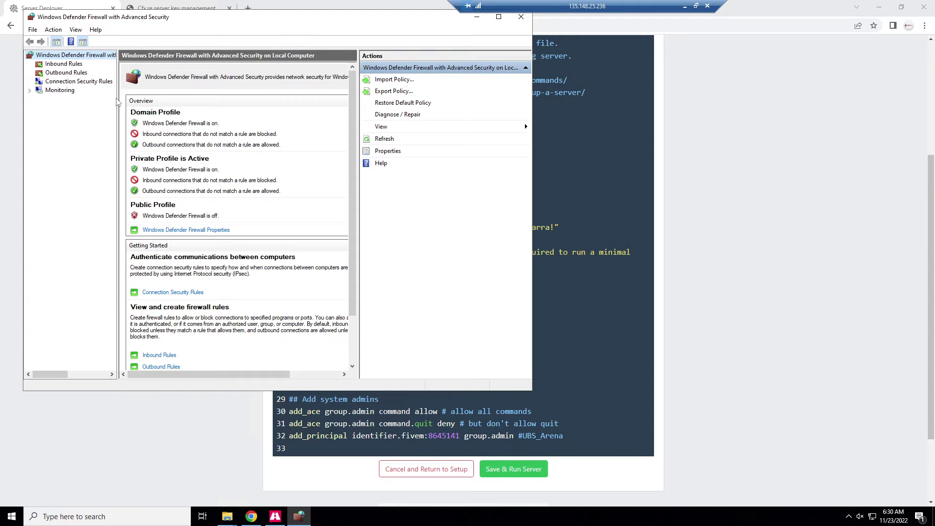
# Create an inbound TCP port rule named 5m allowing ports 30120, 40120 on all profiles.
pyautogui.click(72, 64)
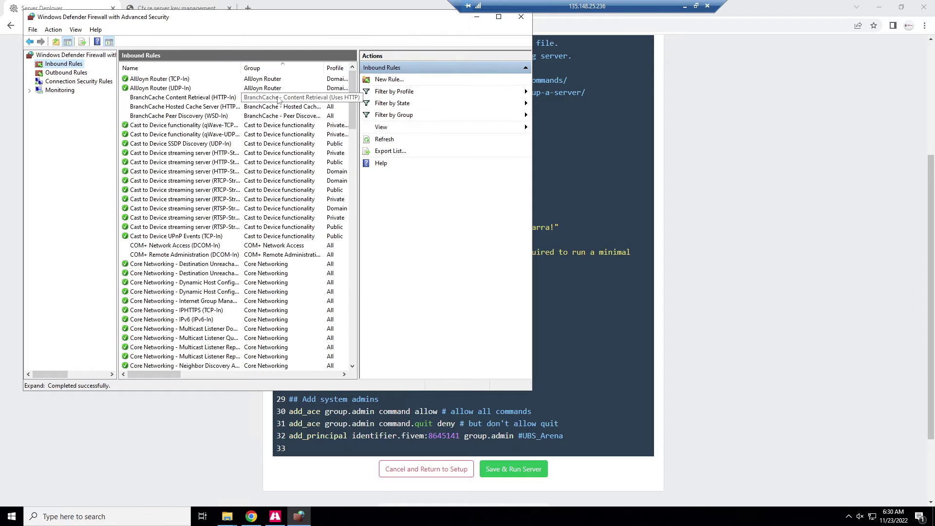
pyautogui.click(389, 79)
pyautogui.click(181, 172)
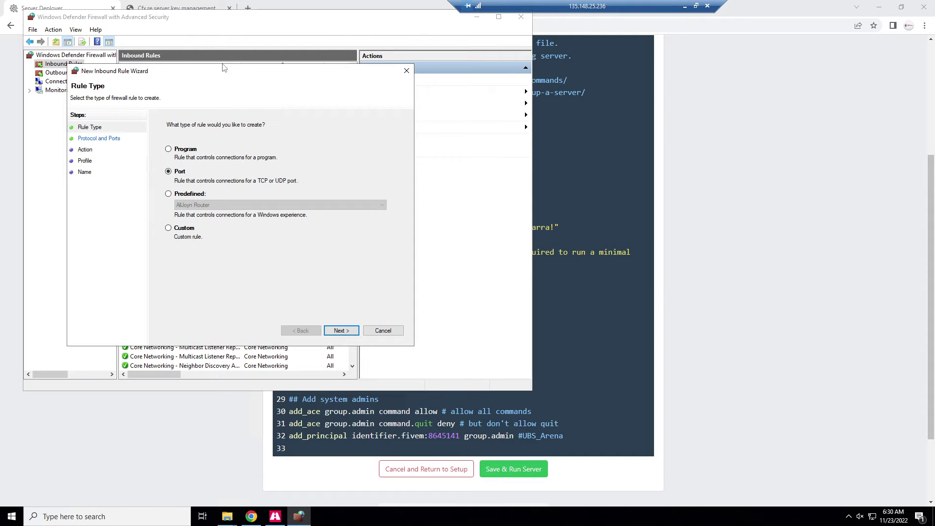
pyautogui.moveTo(224, 71); pyautogui.dragTo(587, 62)
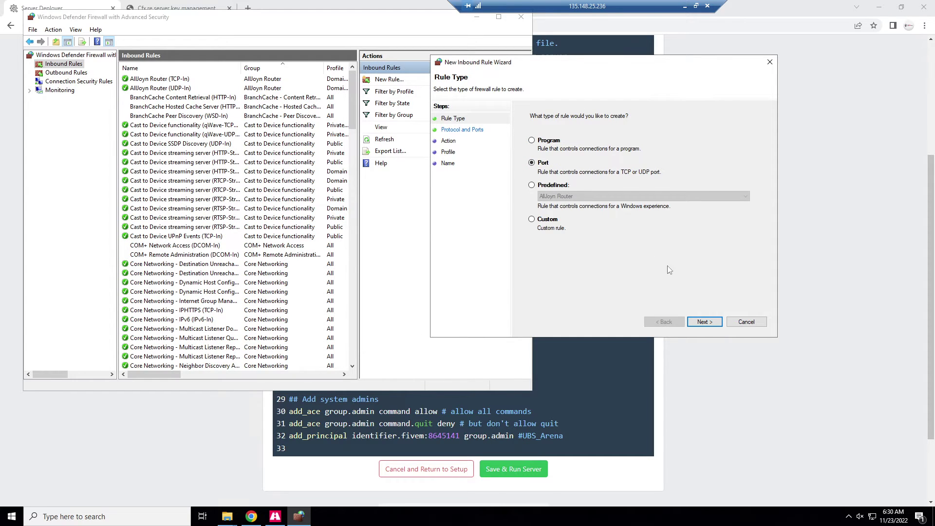
pyautogui.click(705, 321)
pyautogui.write('30120, 40120')
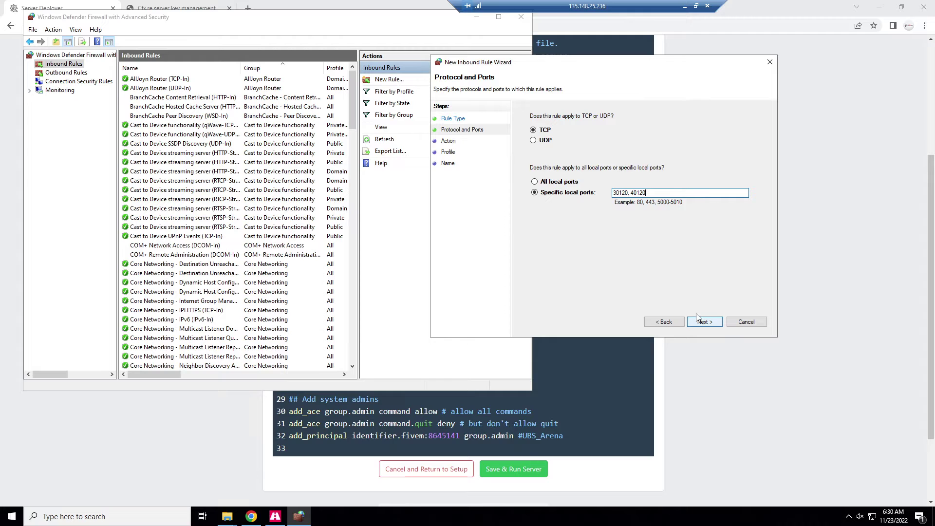
pyautogui.hotkey('ctrl', 'a')
pyautogui.hotkey('ctrl', 'c')
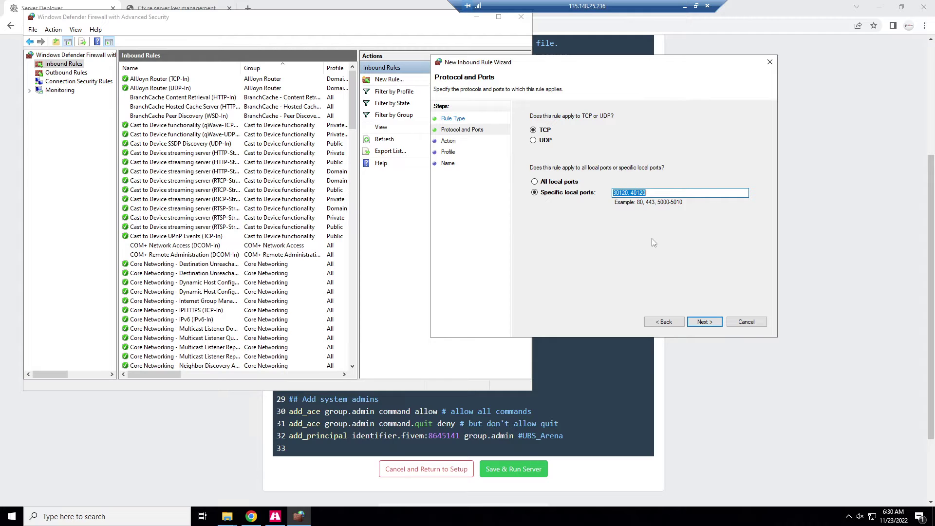
pyautogui.click(716, 322)
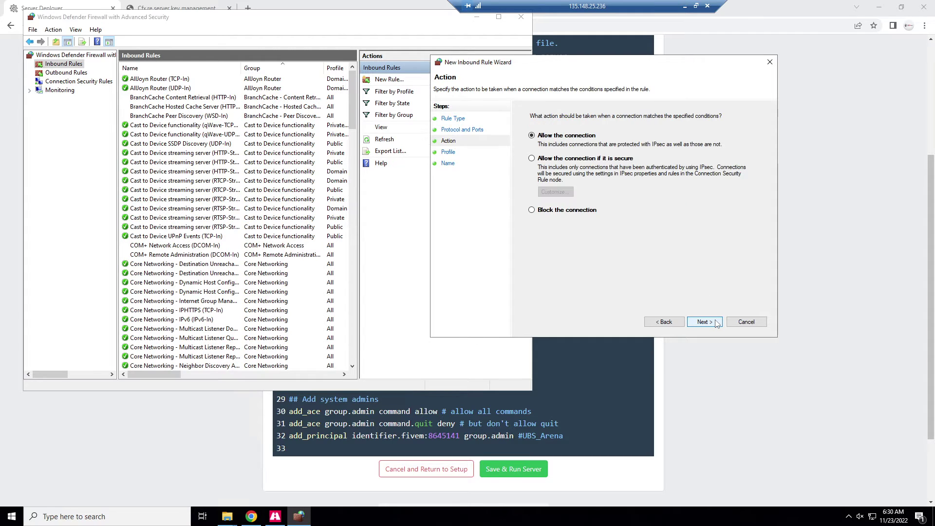
pyautogui.click(715, 322)
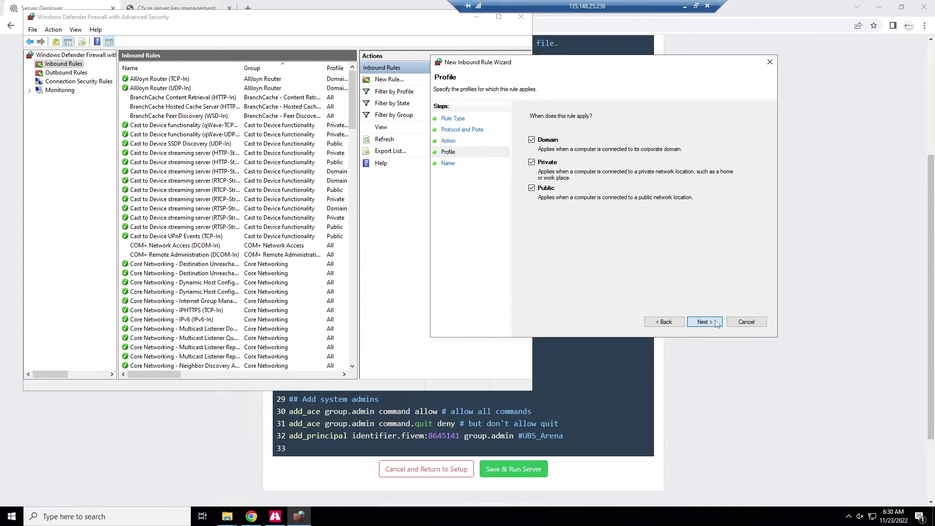
pyautogui.click(715, 322)
pyautogui.write('5m')
pyautogui.click(705, 321)
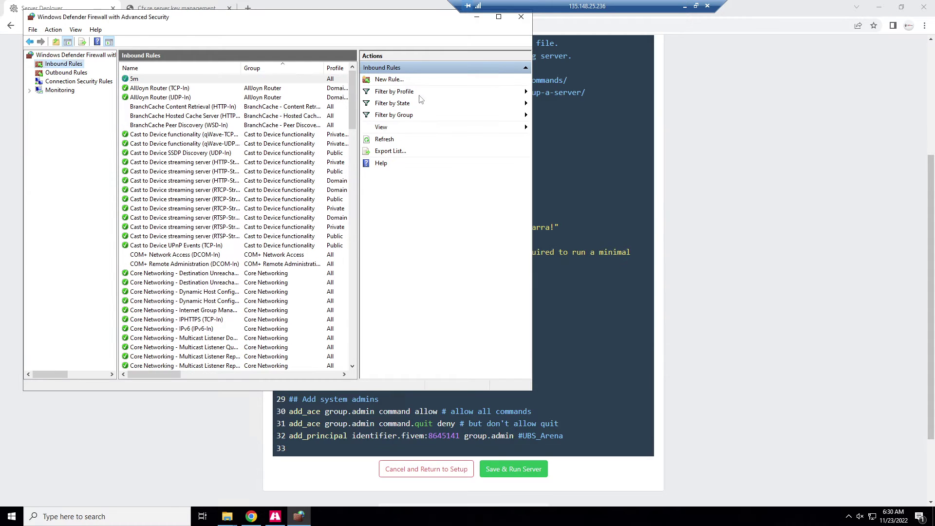
# Create a second inbound rule named 5m for UDP ports 30120, 40120.
pyautogui.click(387, 79)
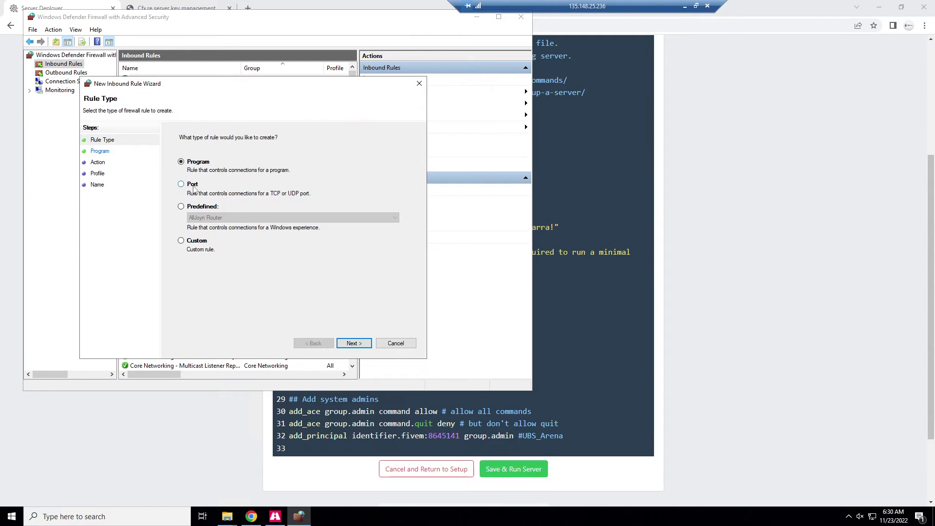
pyautogui.click(192, 184)
pyautogui.press('Return')
pyautogui.hotkey('ctrl', 'v')
pyautogui.click(183, 161)
pyautogui.click(354, 343)
pyautogui.click(353, 344)
pyautogui.click(354, 343)
pyautogui.write('5m')
pyautogui.press('Return')
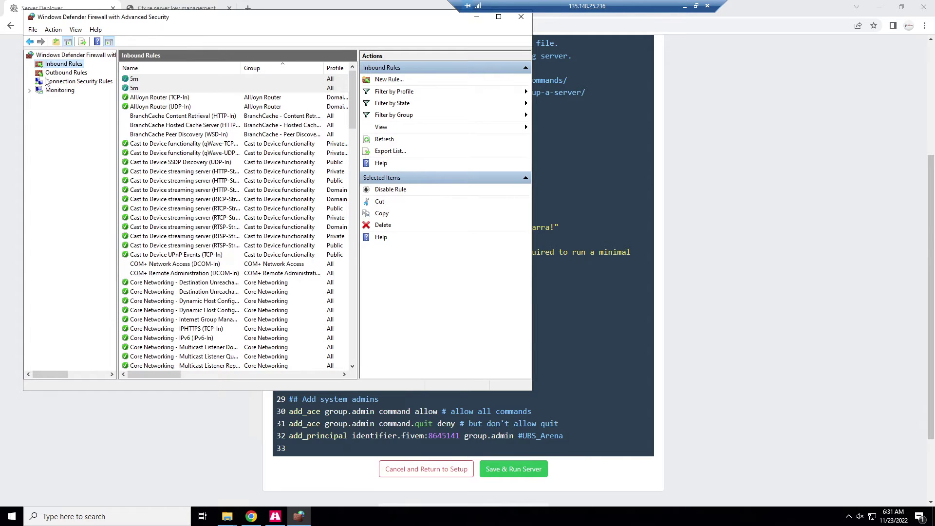
# Create an outbound TCP port rule named 5m for ports 30110, 30120.
pyautogui.click(66, 72)
pyautogui.click(385, 80)
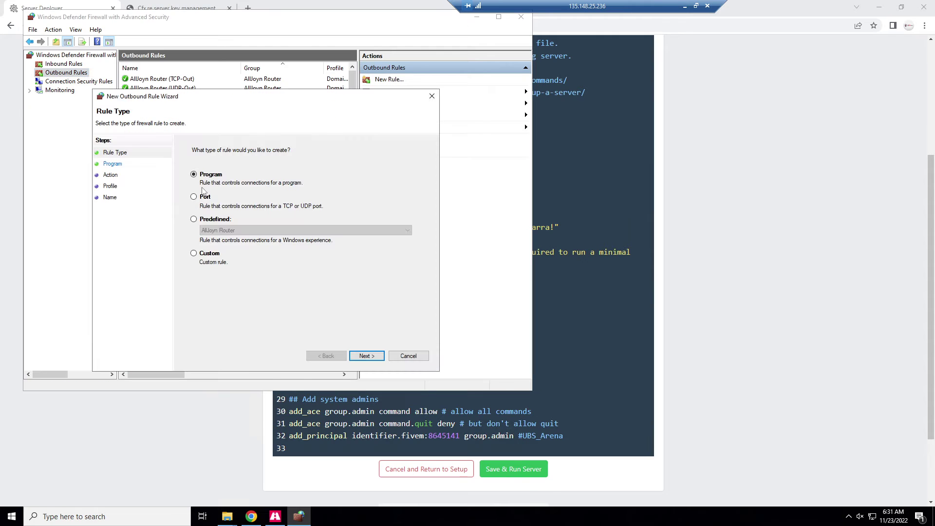
pyautogui.click(193, 196)
pyautogui.press('Return')
pyautogui.write('30110, 30120')
pyautogui.press('Return')
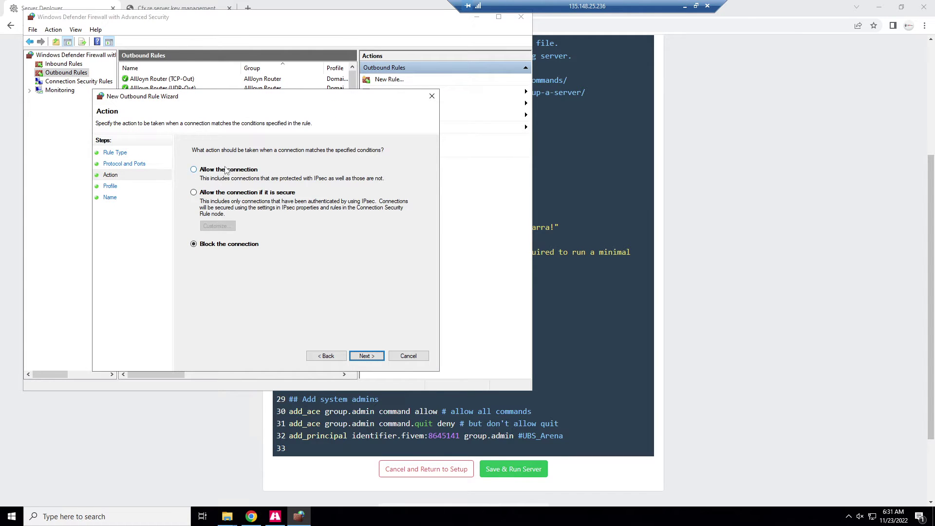
pyautogui.click(371, 357)
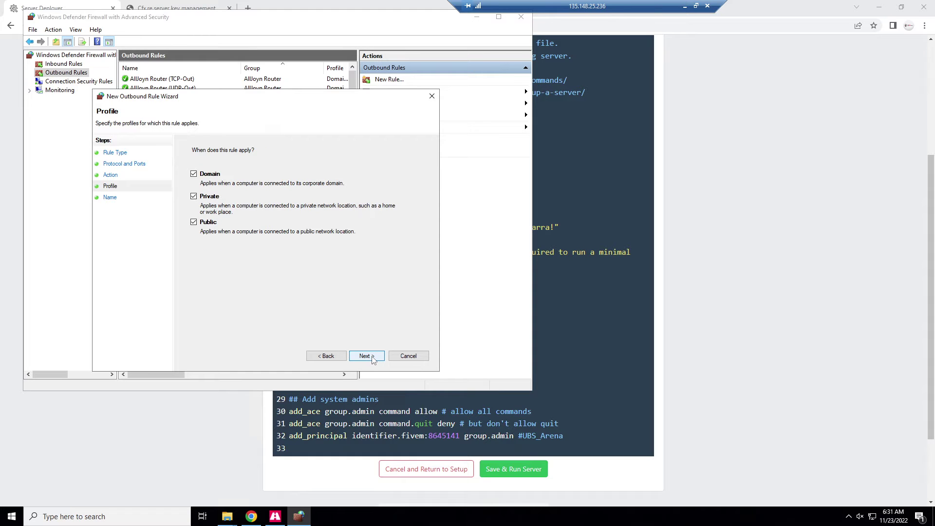
pyautogui.click(365, 356)
pyautogui.write('5m')
pyautogui.press('Return')
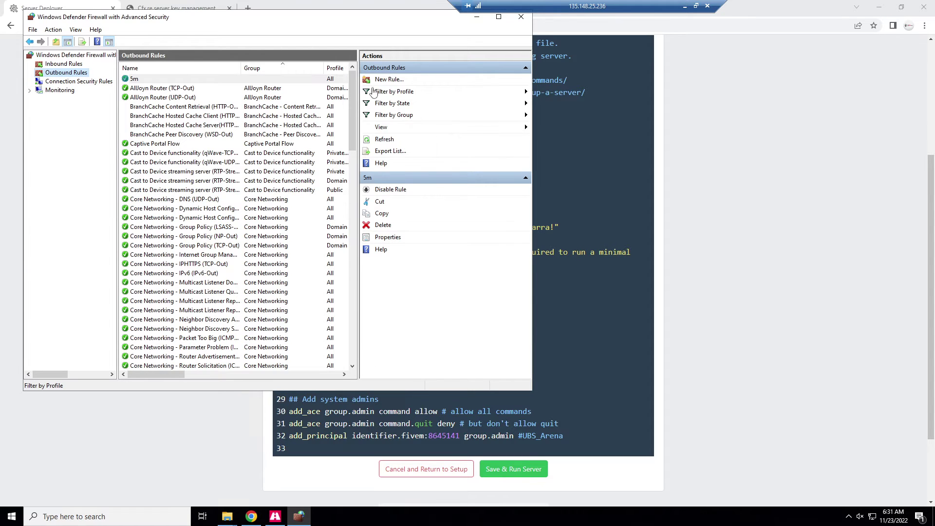
# Add a second 5m outbound rule for UDP with the pasted ports, then close the firewall console.
pyautogui.click(389, 79)
pyautogui.click(206, 209)
pyautogui.press('Return')
pyautogui.click(209, 239)
pyautogui.hotkey('ctrl', 'v')
pyautogui.click(208, 187)
pyautogui.press('Return')
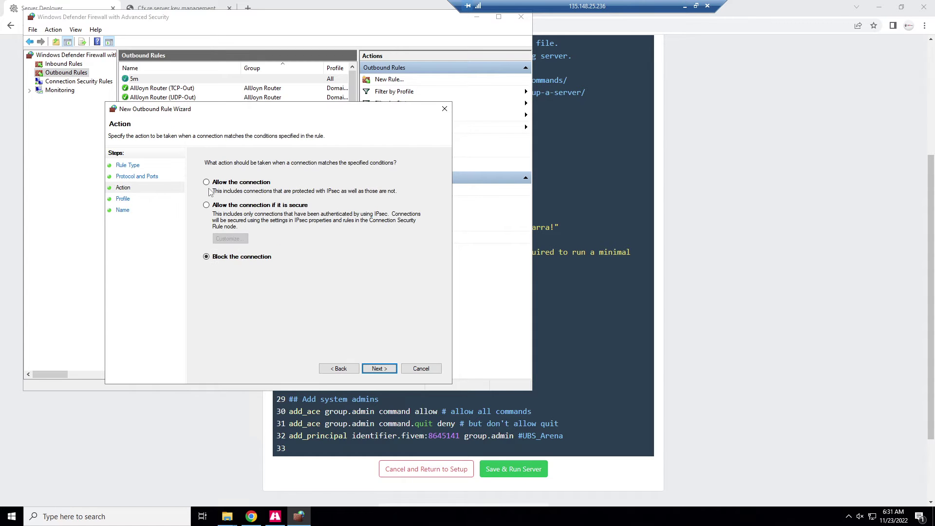
pyautogui.click(209, 189)
pyautogui.press('Return')
pyautogui.press('Return')
pyautogui.write('5m')
pyautogui.press('Return')
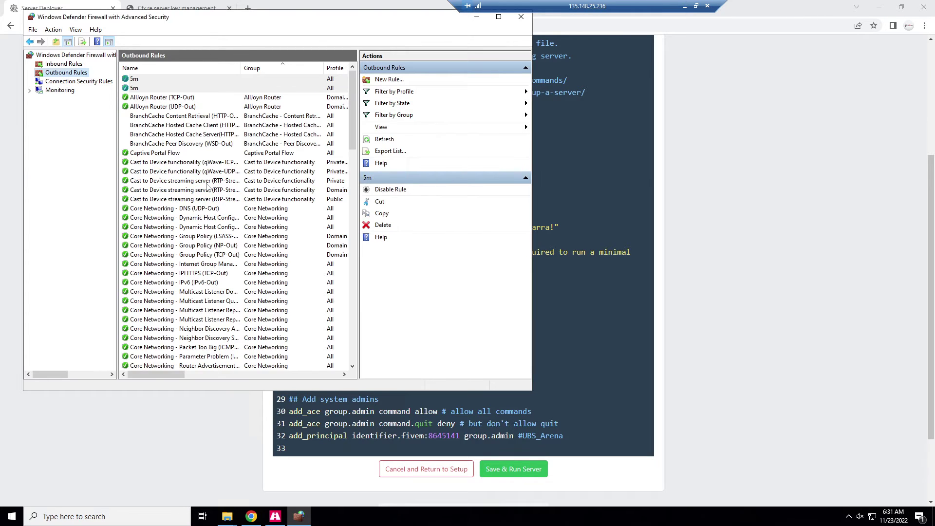
pyautogui.moveTo(397, 26); pyautogui.dragTo(376, 140)
pyautogui.click(499, 140)
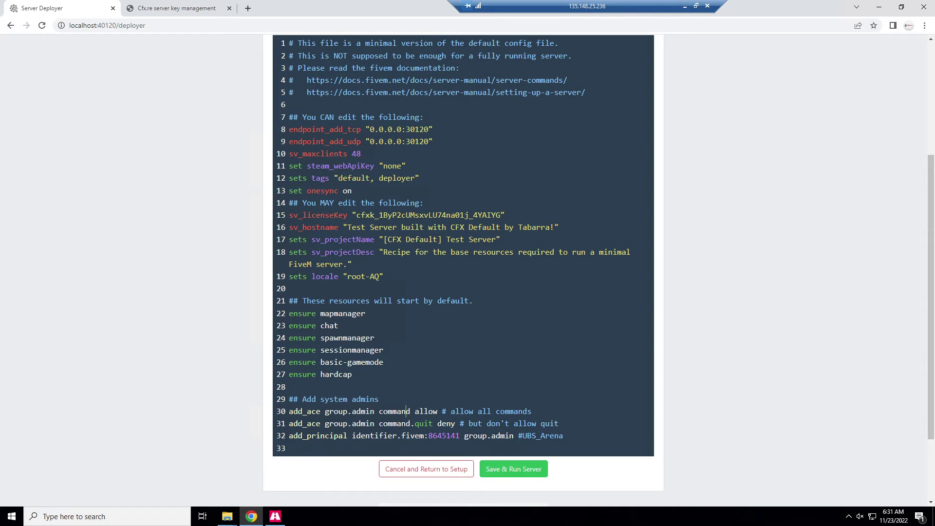
# Save server.cfg and start the Test Server in txAdmin.
pyautogui.click(530, 469)
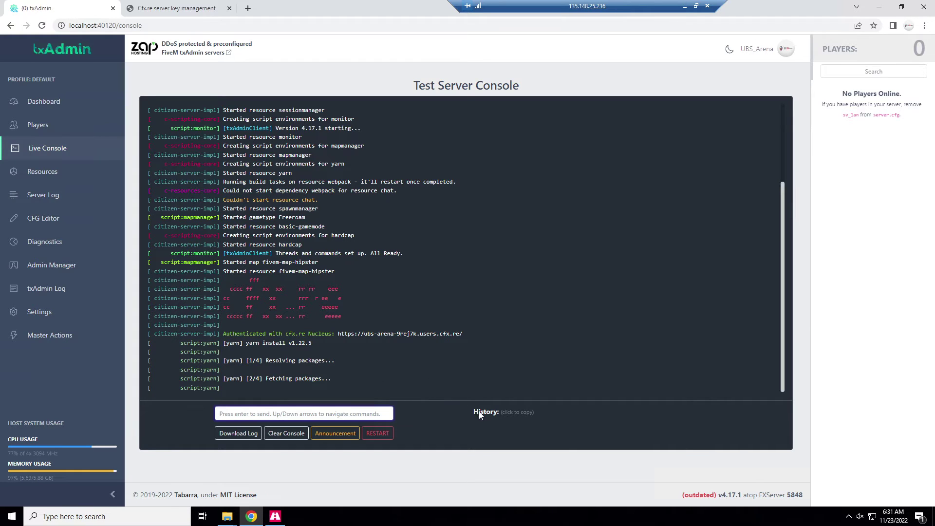
pyautogui.click(428, 440)
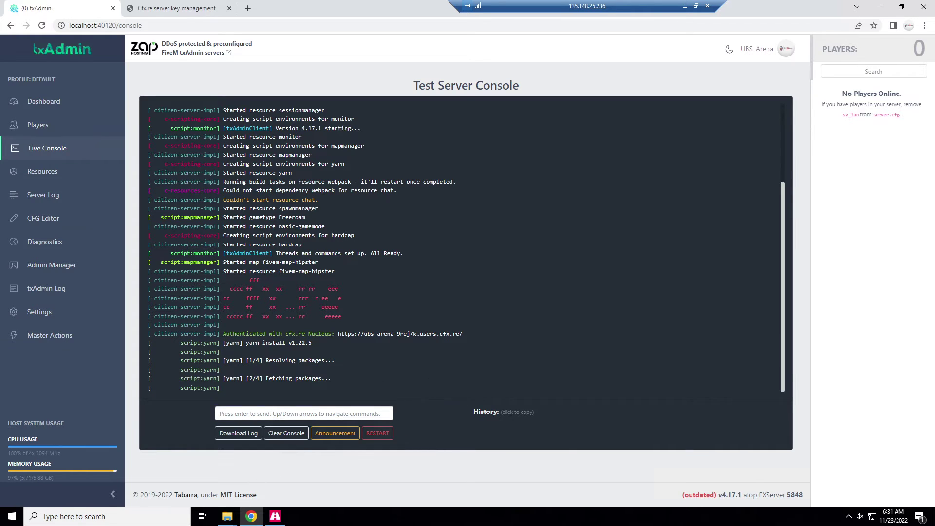
pyautogui.press('super+s')
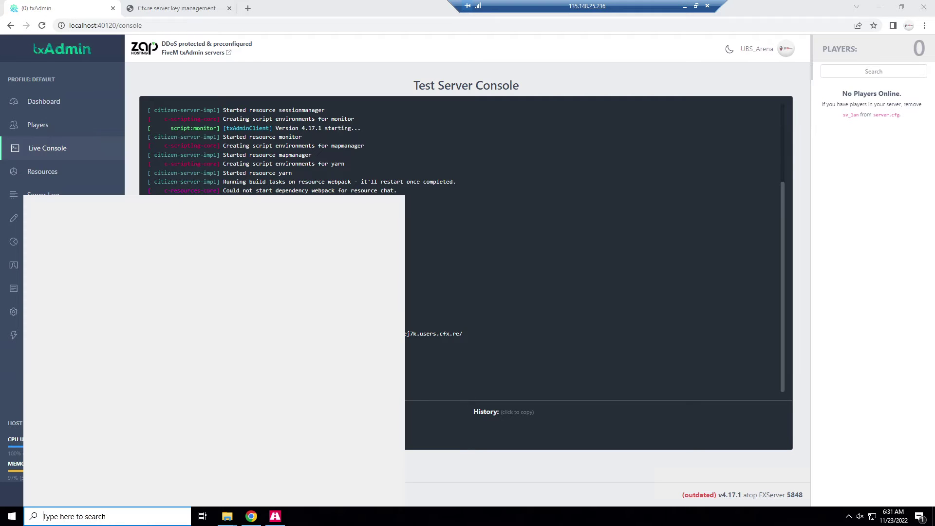
pyautogui.press('Escape')
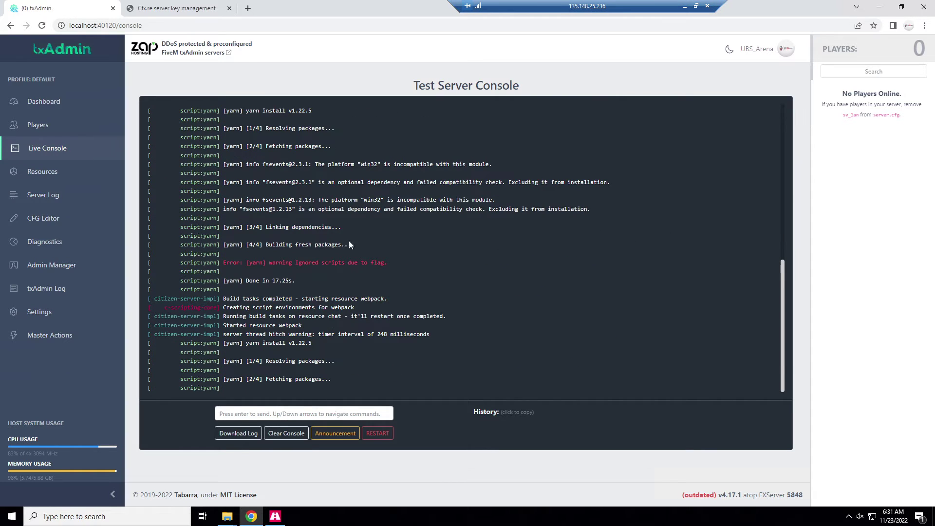
# Open the CFG Editor and scroll through the deployed server.cfg.
pyautogui.click(87, 177)
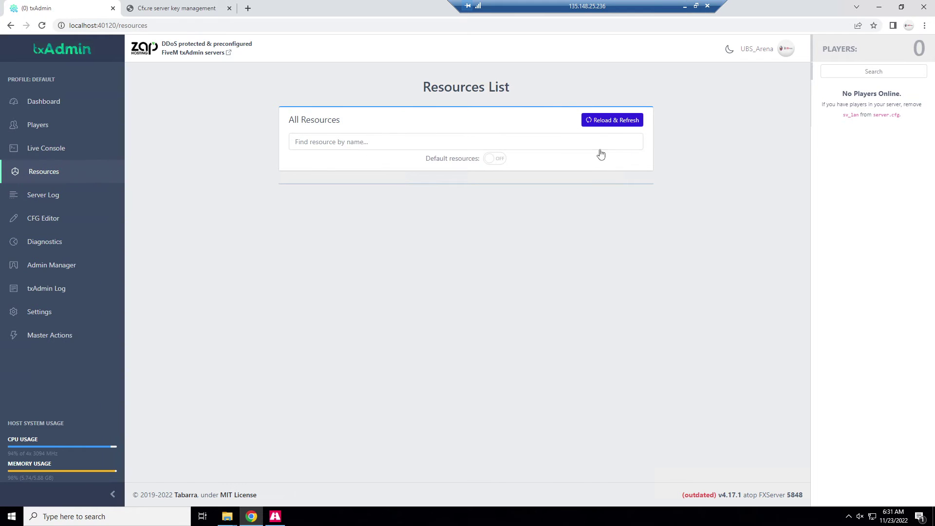
pyautogui.click(86, 222)
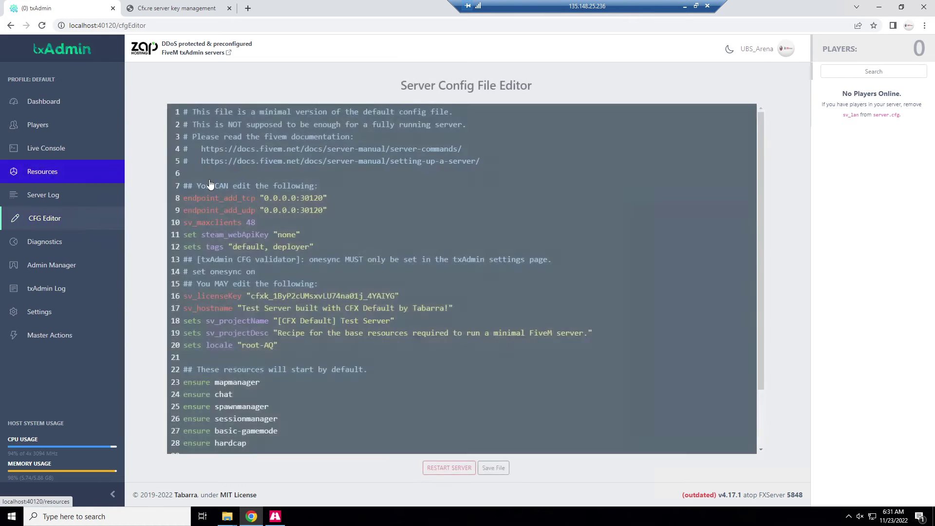
pyautogui.scroll(-2, 462, 277)
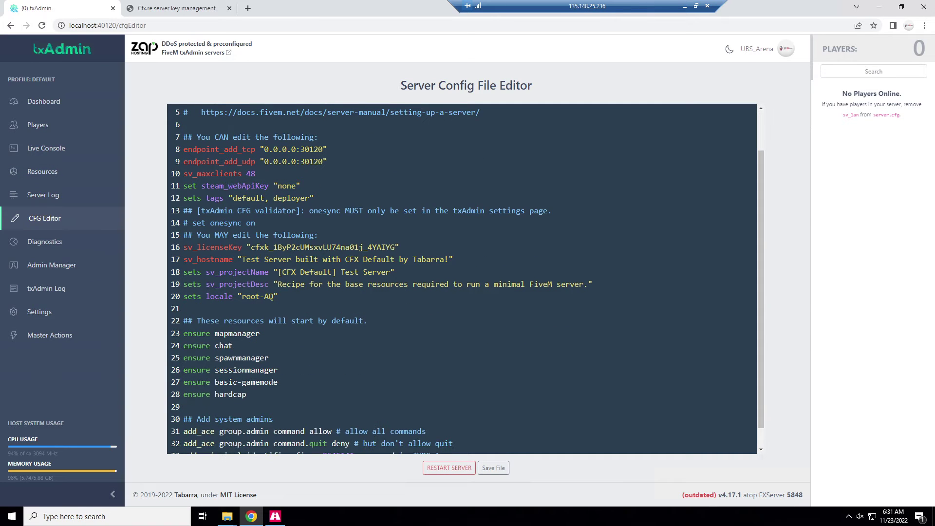
# In a new tab, search Google for a FiveM vehicle-delete script, refining the query to 'delteveh'.
pyautogui.click(248, 8)
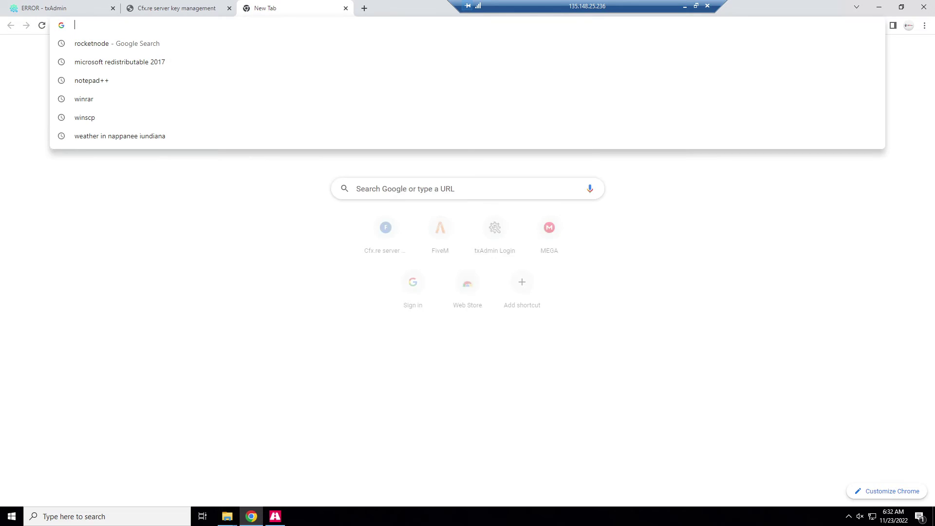
pyautogui.write('wk')
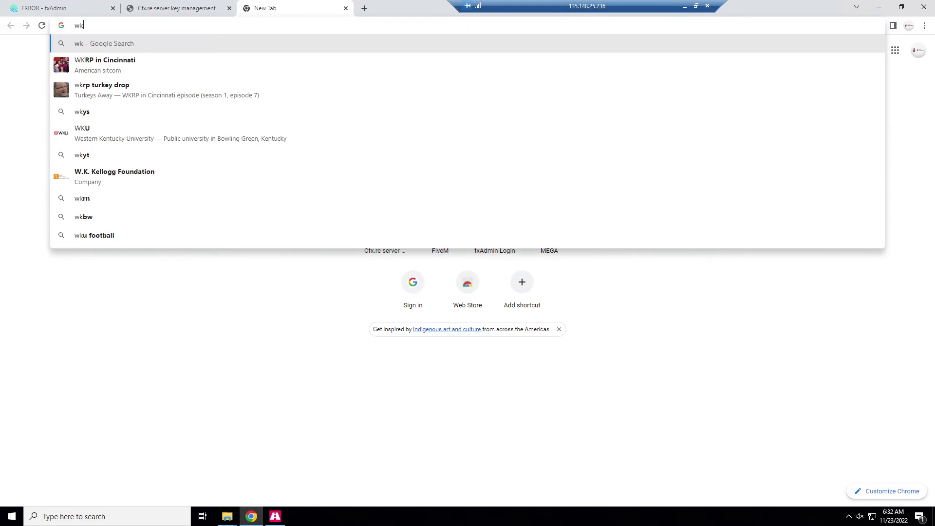
pyautogui.press('BackSpace')
pyautogui.press('BackSpace')
pyautogui.write('vehicle delete five')
pyautogui.press('Return')
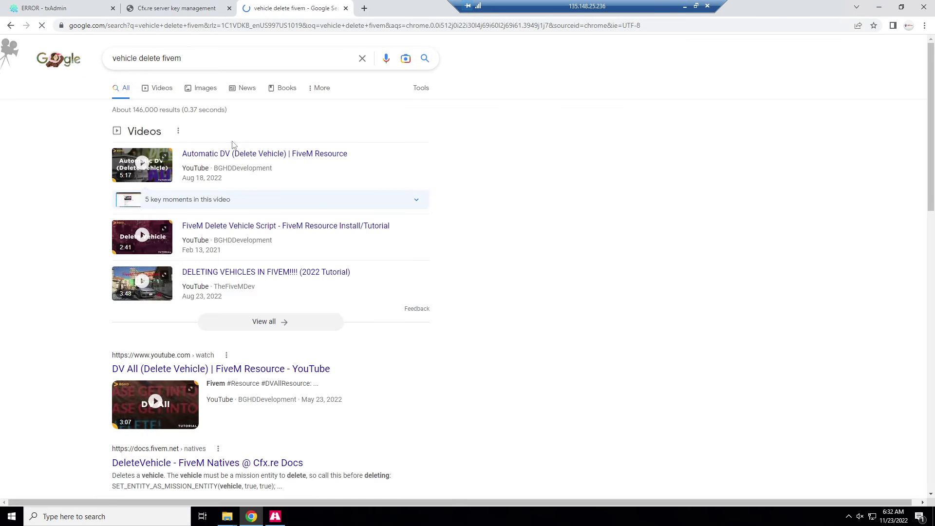
pyautogui.scroll(-1, 254, 323)
pyautogui.scroll(1, 254, 323)
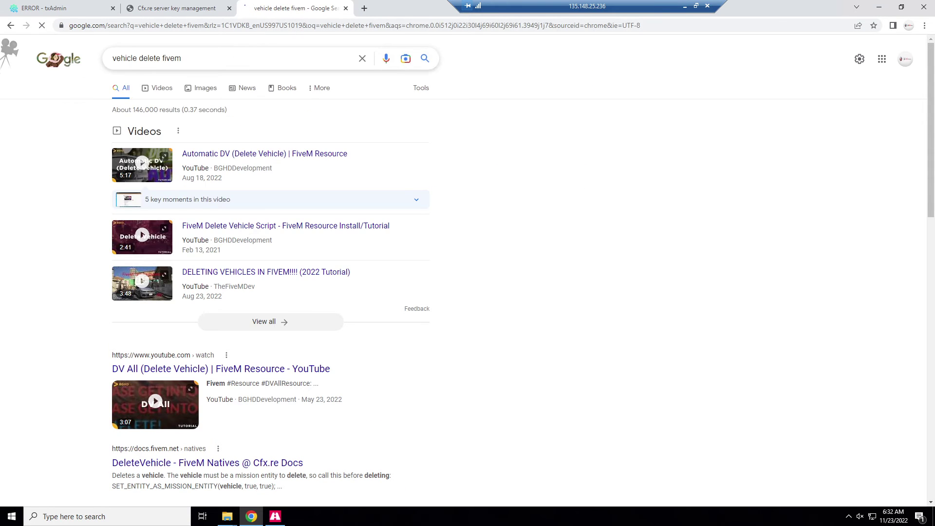
pyautogui.click(237, 58)
pyautogui.write('script')
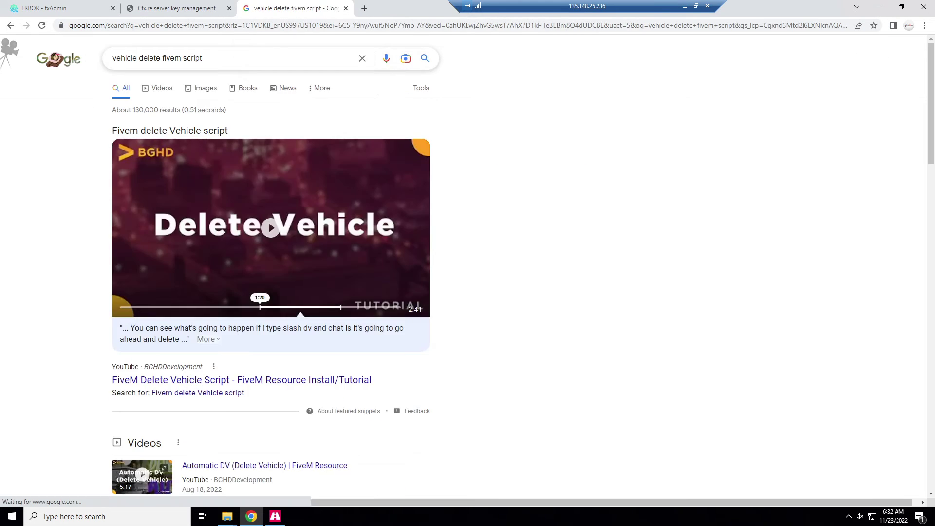
pyautogui.moveTo(159, 58); pyautogui.dragTo(113, 58)
pyautogui.write('delteveh')
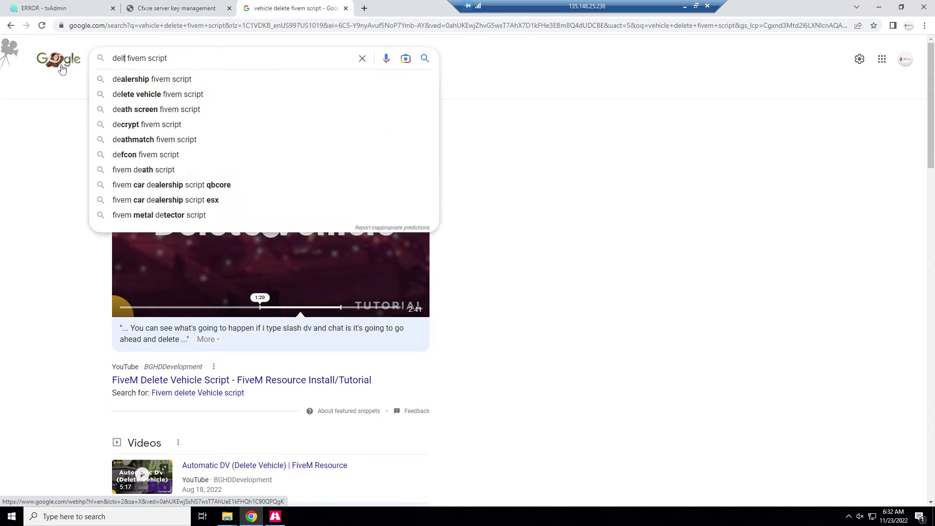
pyautogui.press('Return')
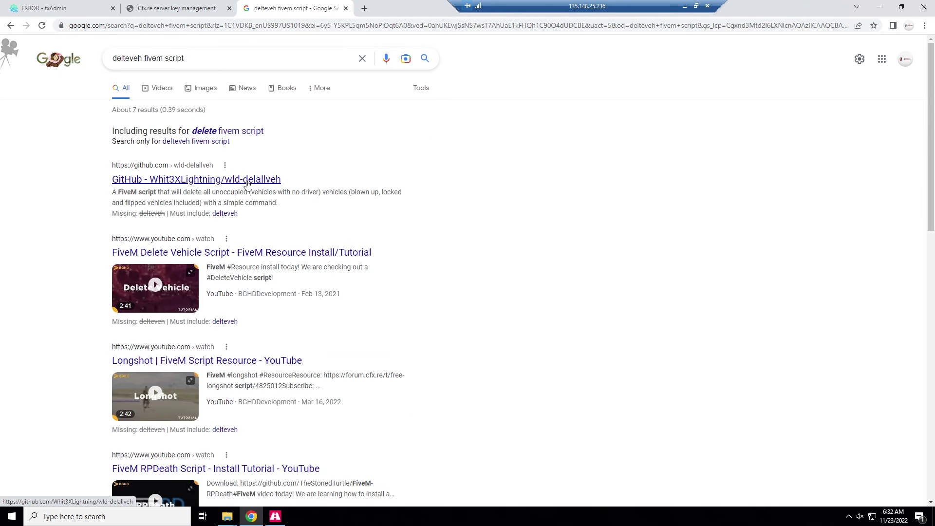
# Check the wld-delallveh GitHub repository's download options, then return to the results.
pyautogui.click(246, 180)
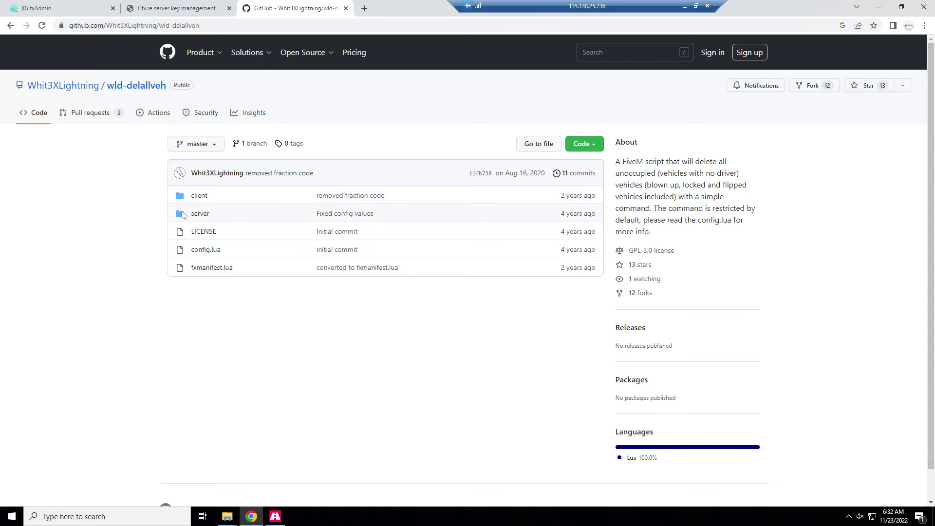
pyautogui.click(577, 146)
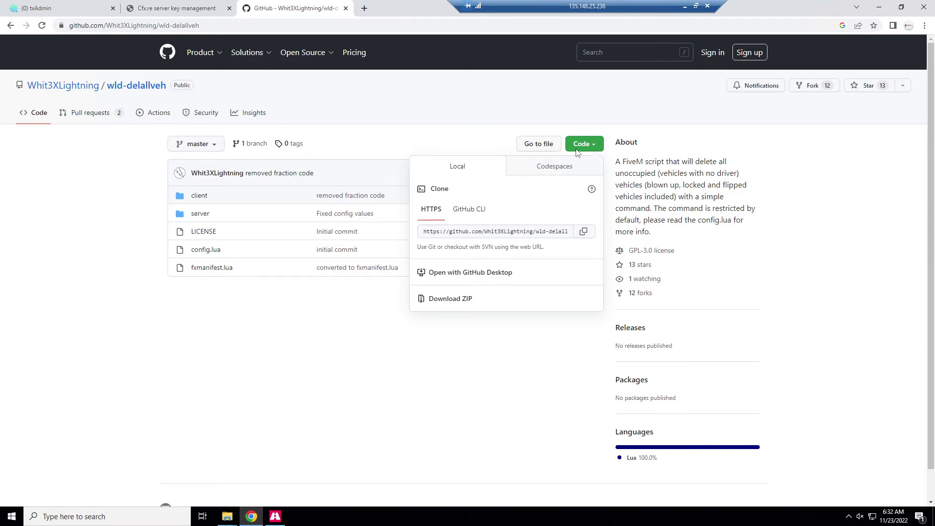
pyautogui.click(597, 298)
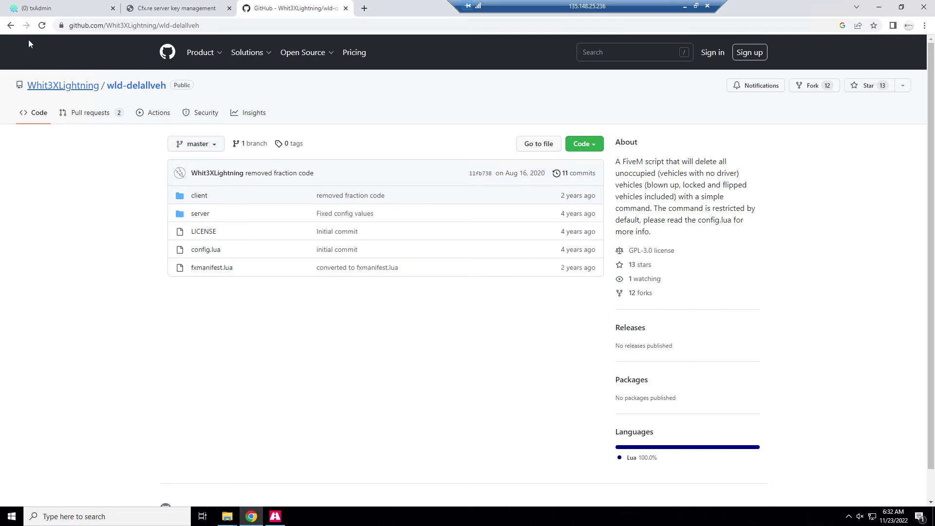
pyautogui.click(10, 26)
# Search 'delveh fivem' and browse the DV Command repository and the Automatic DV thread.
pyautogui.click(189, 26)
pyautogui.write('del')
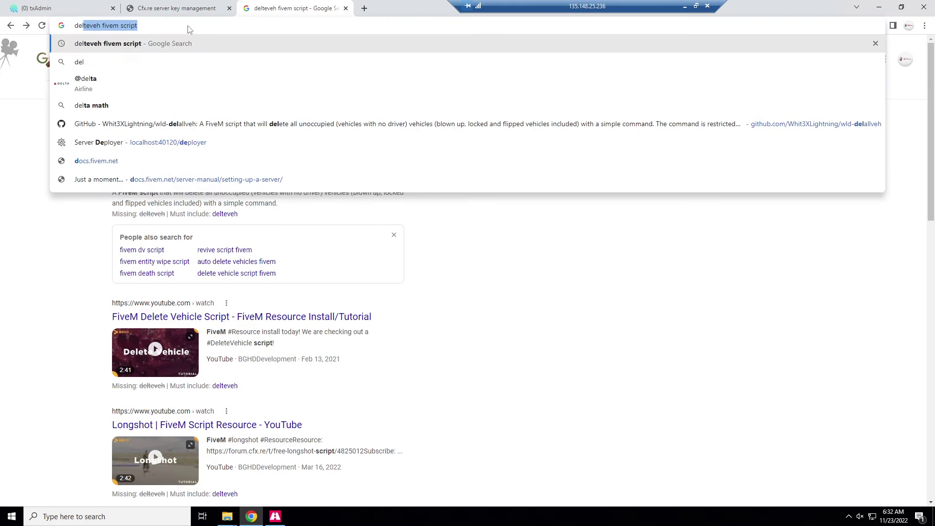
pyautogui.write('veh fivem')
pyautogui.press('Return')
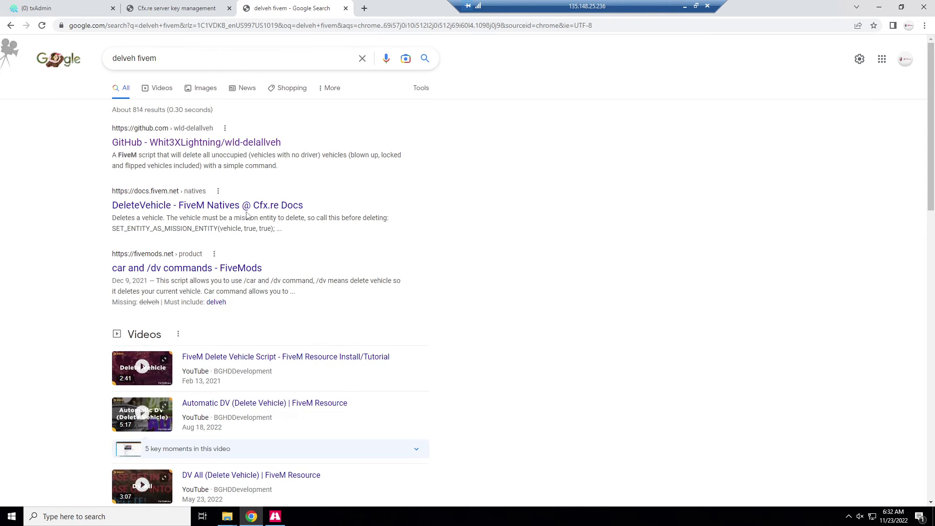
pyautogui.scroll(-6, 275, 239)
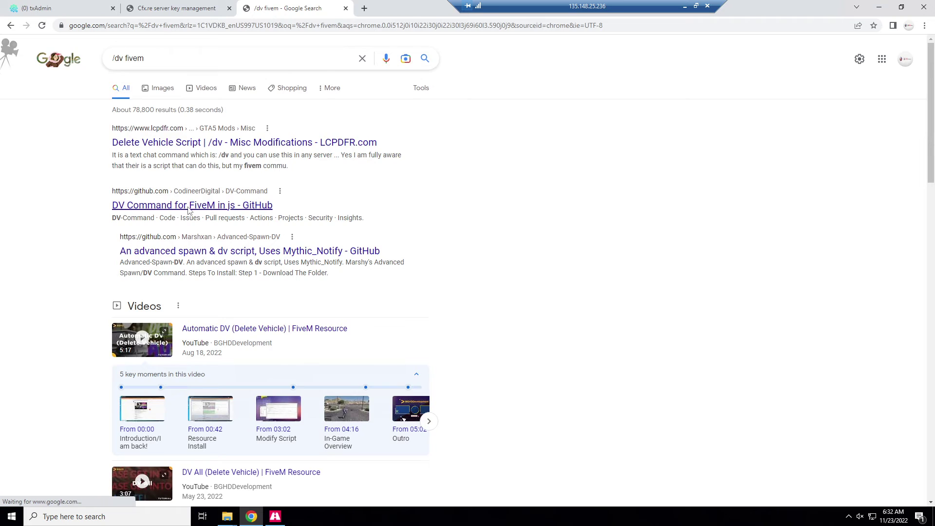
pyautogui.click(189, 208)
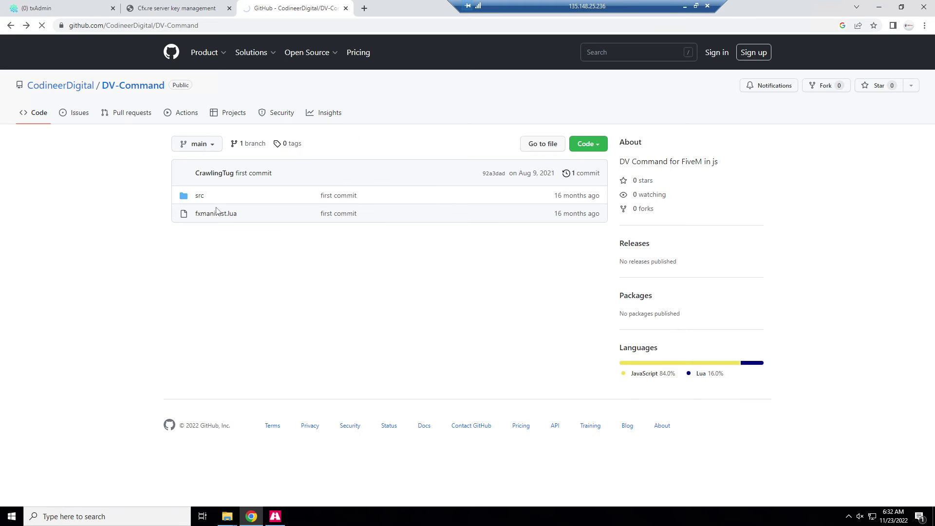
pyautogui.click(10, 26)
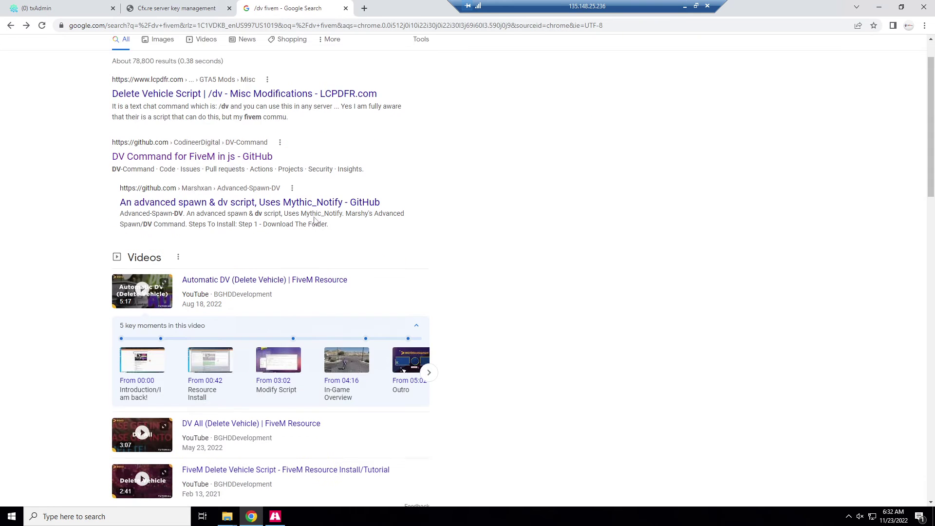
pyautogui.scroll(-4, 312, 217)
pyautogui.scroll(-3, 309, 215)
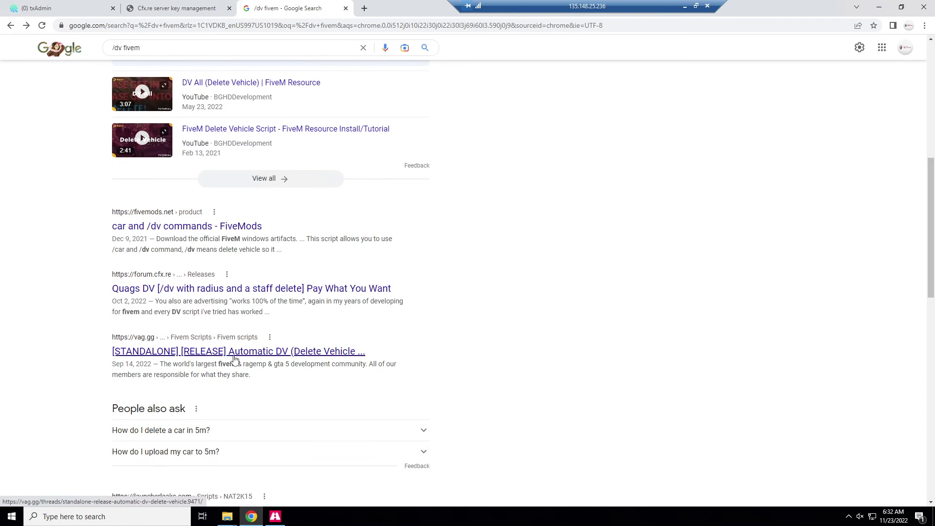
pyautogui.click(234, 358)
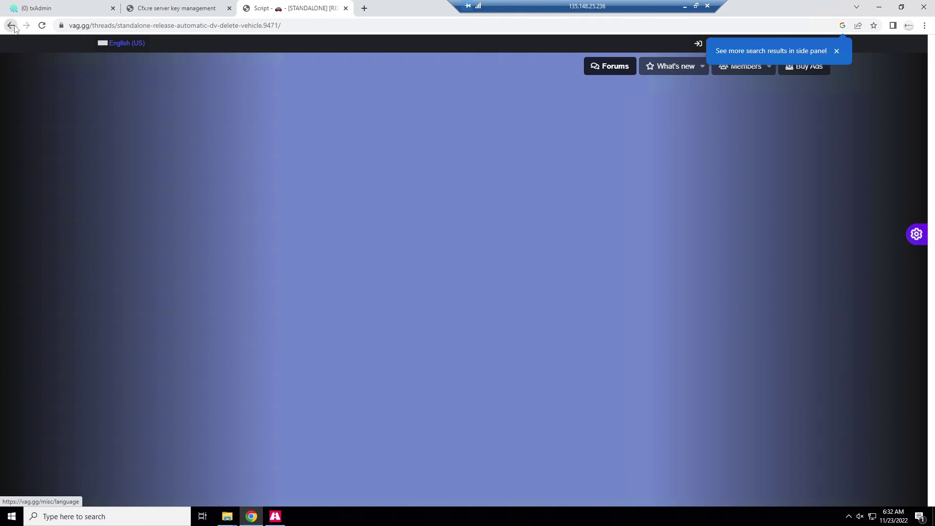
pyautogui.hotkey('alt', 'Left')
# Search Google for vmenu and scroll down the results.
pyautogui.click(94, 28)
pyautogui.write('fivem ')
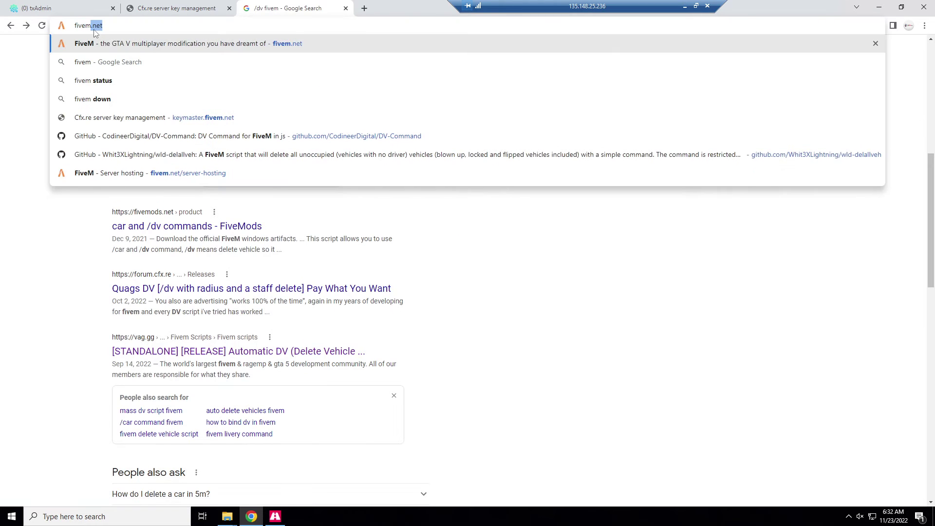
pyautogui.write('vmenu')
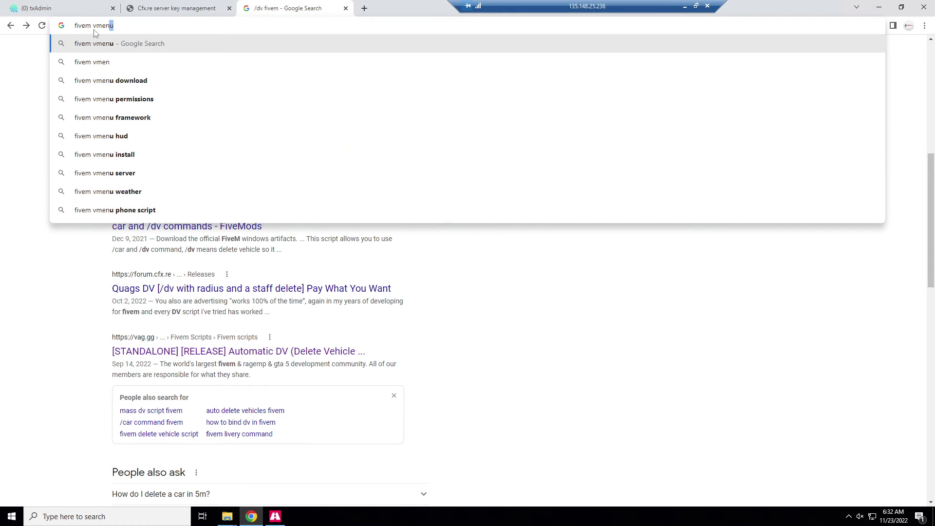
pyautogui.click(94, 30)
pyautogui.press('BackSpace')
pyautogui.press('BackSpace')
pyautogui.press('BackSpace')
pyautogui.press('BackSpace')
pyautogui.press('BackSpace')
pyautogui.press('BackSpace')
pyautogui.press('Return')
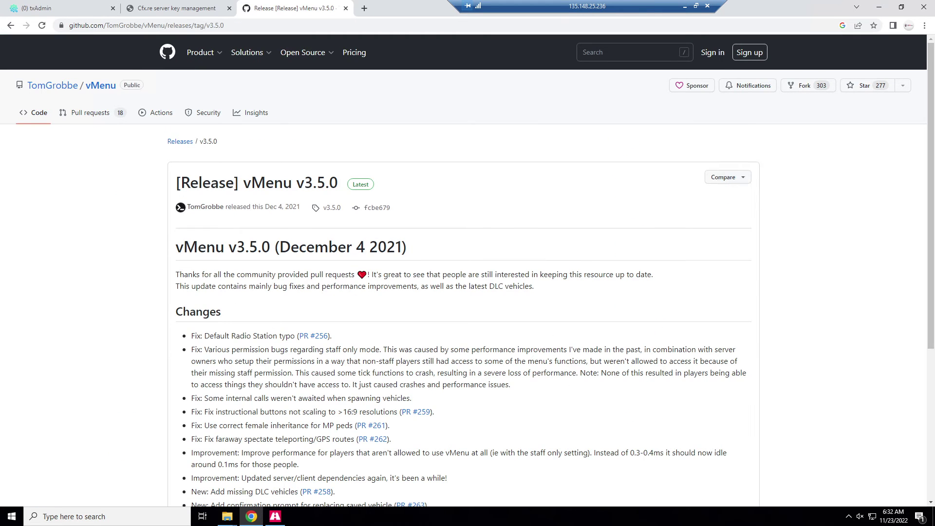
pyautogui.scroll(-5, 213, 270)
# Download vMenu-v3.5.0.zip and shrink Chrome to reveal the file windows.
pyautogui.click(231, 364)
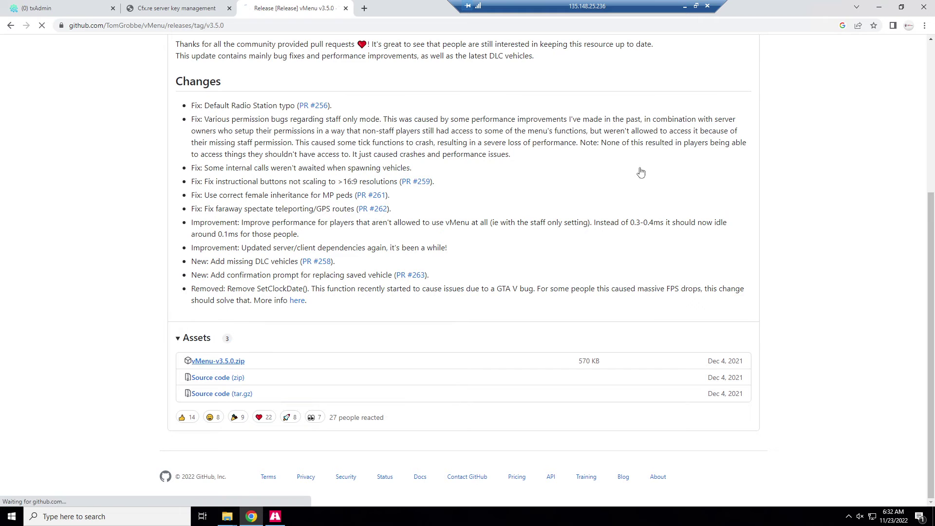
pyautogui.doubleClick(772, 5)
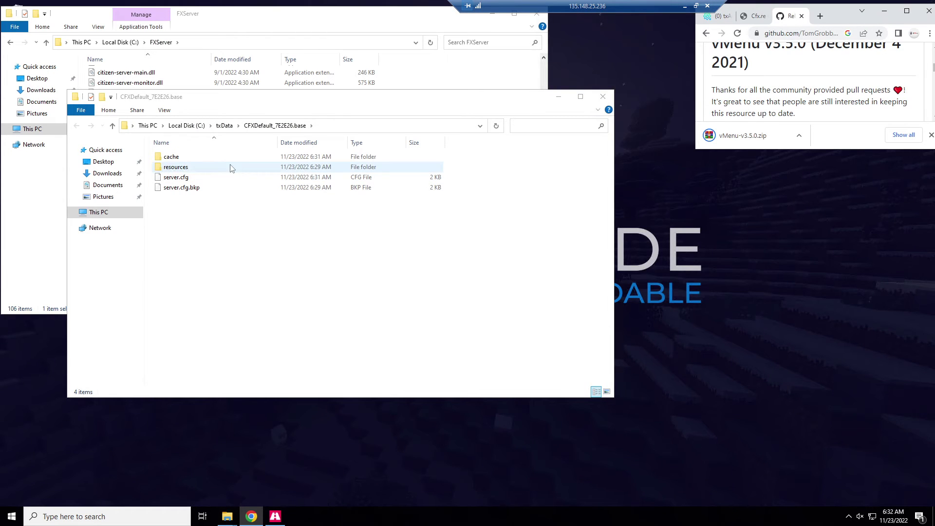
pyautogui.click(795, 137)
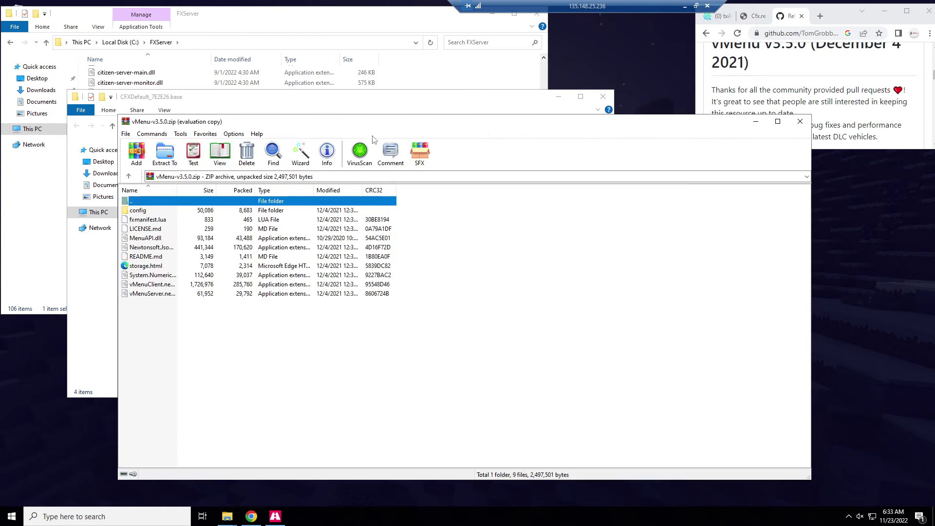
# Create a new folder named vMenu inside the server's resources folder.
pyautogui.doubleClick(195, 166)
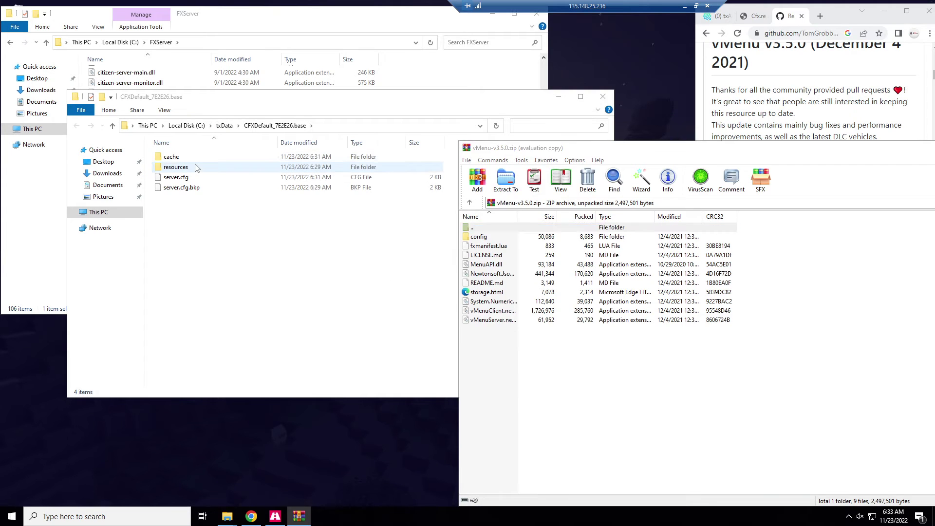
pyautogui.rightClick(209, 262)
pyautogui.moveTo(267, 385)
pyautogui.click(344, 380)
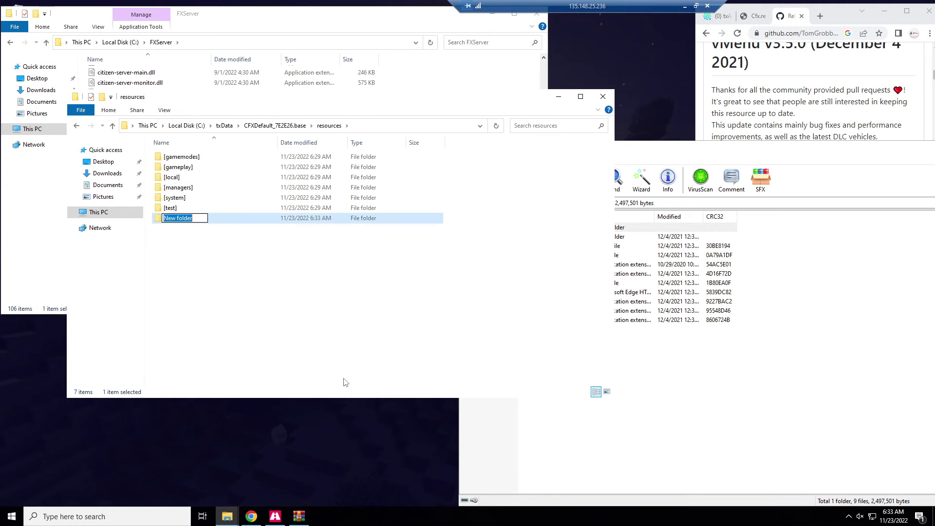
pyautogui.write('vMenu')
pyautogui.press('Return')
# Extract all vMenu archive files into the vMenu folder, then go up to CFXDefault_7E2E26.base.
pyautogui.click(339, 350)
pyautogui.click(801, 397)
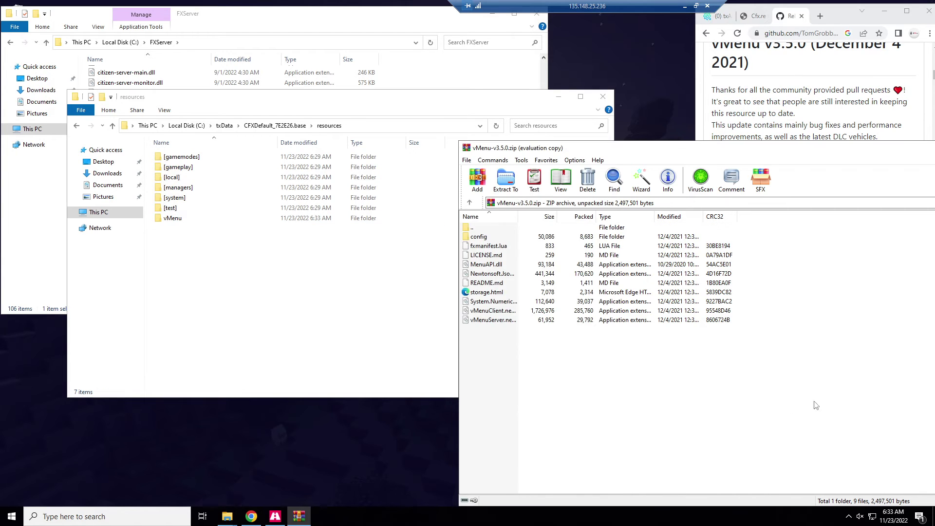
pyautogui.hotkey('ctrl', 'a')
pyautogui.moveTo(519, 290); pyautogui.dragTo(231, 221)
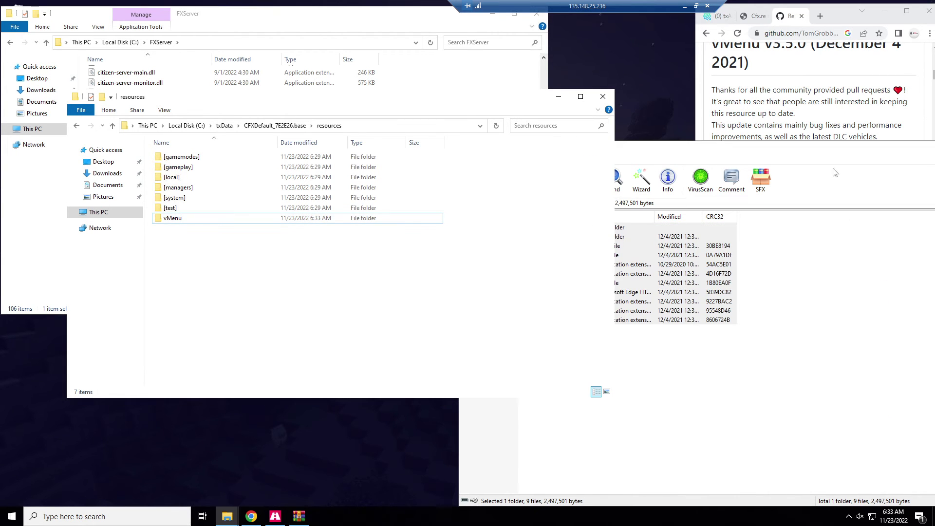
pyautogui.press('Escape')
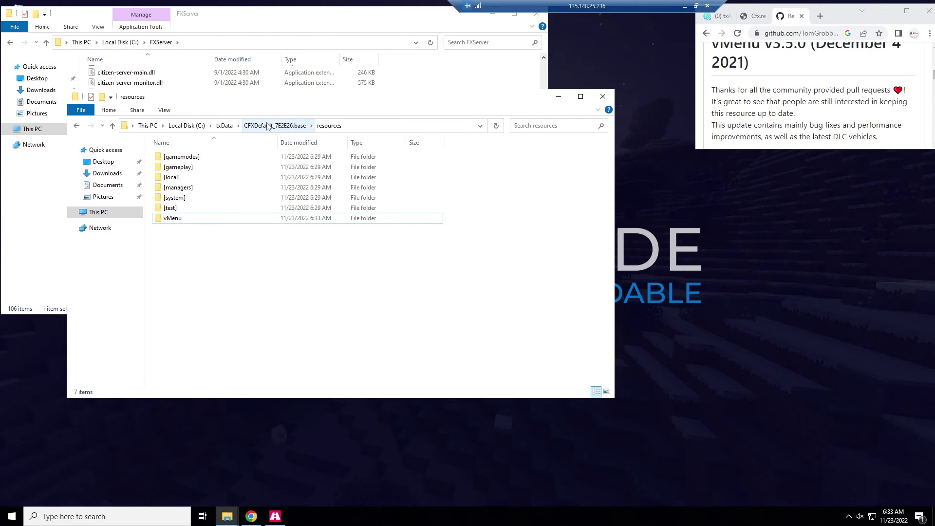
pyautogui.click(265, 126)
# Open server.cfg from the server folder in Notepad++.
pyautogui.click(185, 178)
pyautogui.rightClick(184, 178)
pyautogui.click(223, 201)
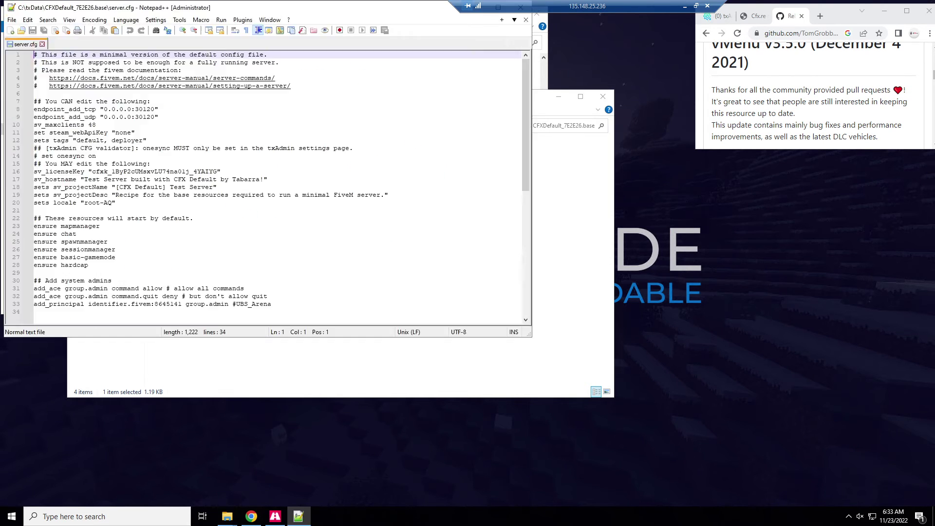
# Add 'ensure vMenu' below ensure hardcap on line 29, save the file and close it.
pyautogui.click(33, 273)
pyautogui.write('ensure vMenu')
pyautogui.press('Return')
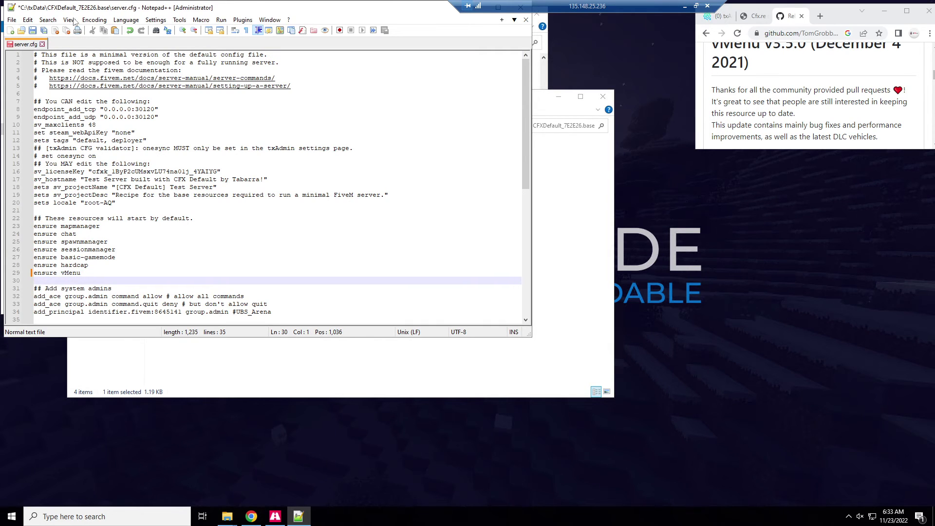
pyautogui.moveTo(51, 7); pyautogui.dragTo(126, 42)
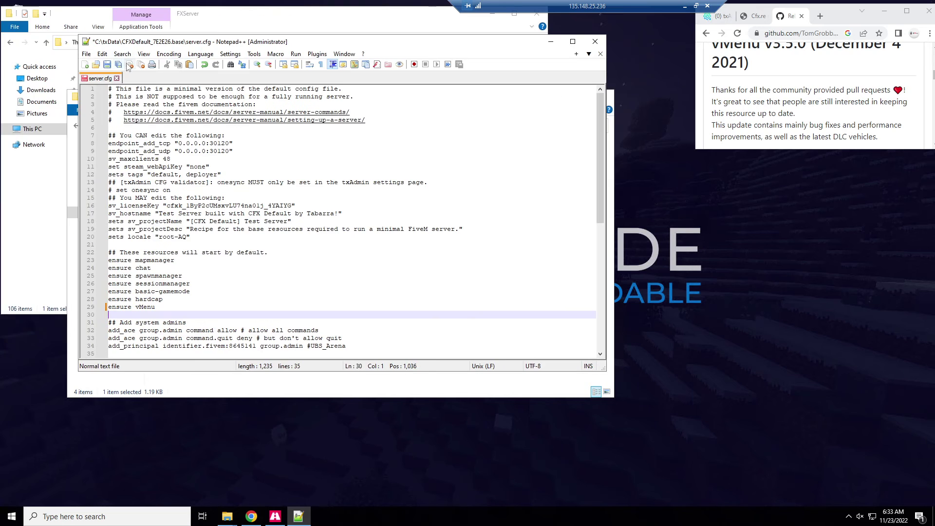
pyautogui.click(107, 65)
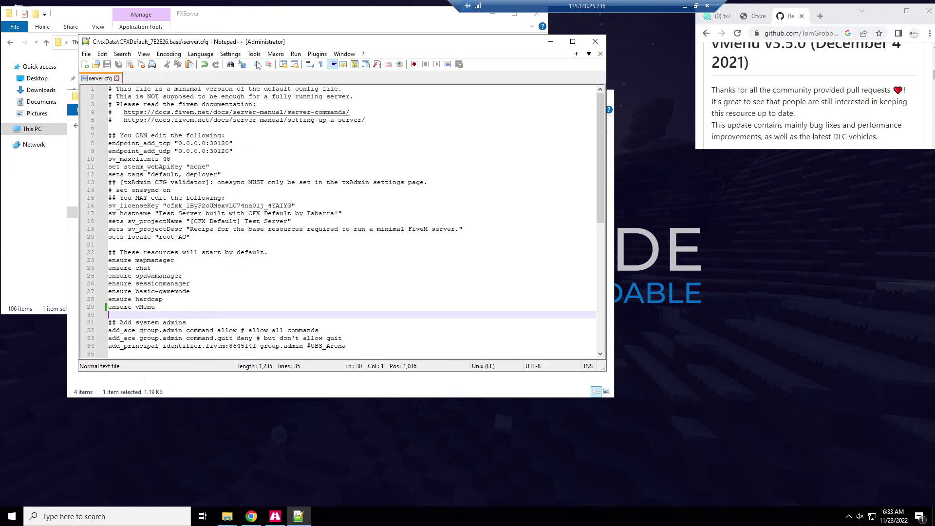
pyautogui.click(595, 41)
# Maximize Chrome on the txAdmin page and close the extra tabs.
pyautogui.click(716, 16)
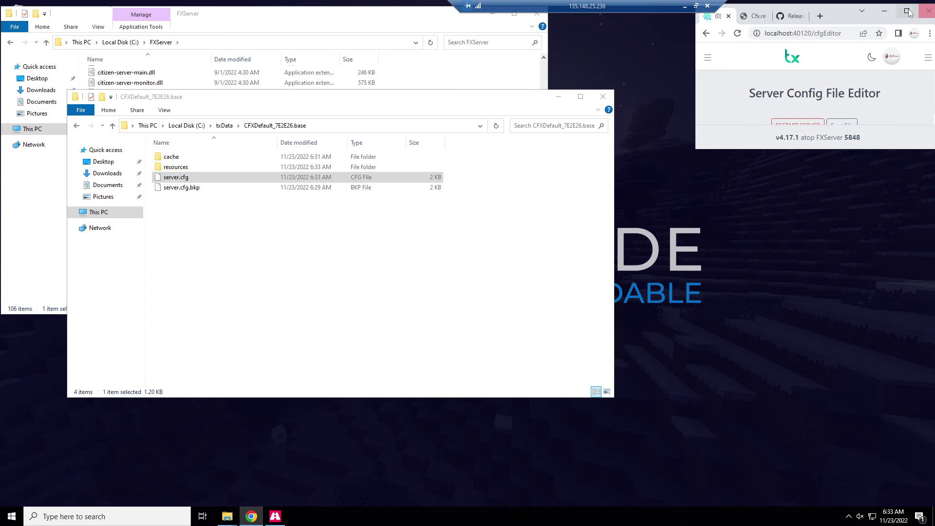
pyautogui.click(908, 11)
pyautogui.click(228, 8)
pyautogui.click(227, 8)
# Restart the Test Server from the Dashboard and check the Live Console for vMenu starting.
pyautogui.click(96, 101)
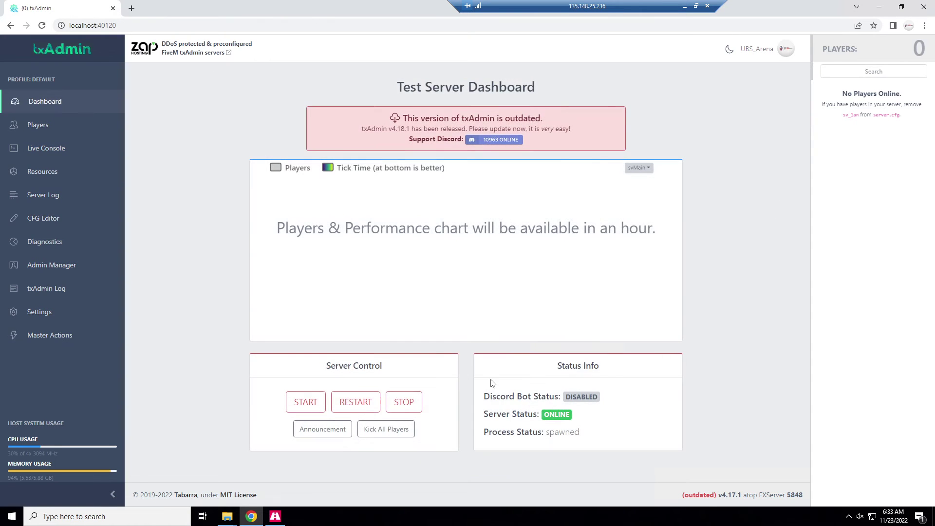
pyautogui.click(355, 402)
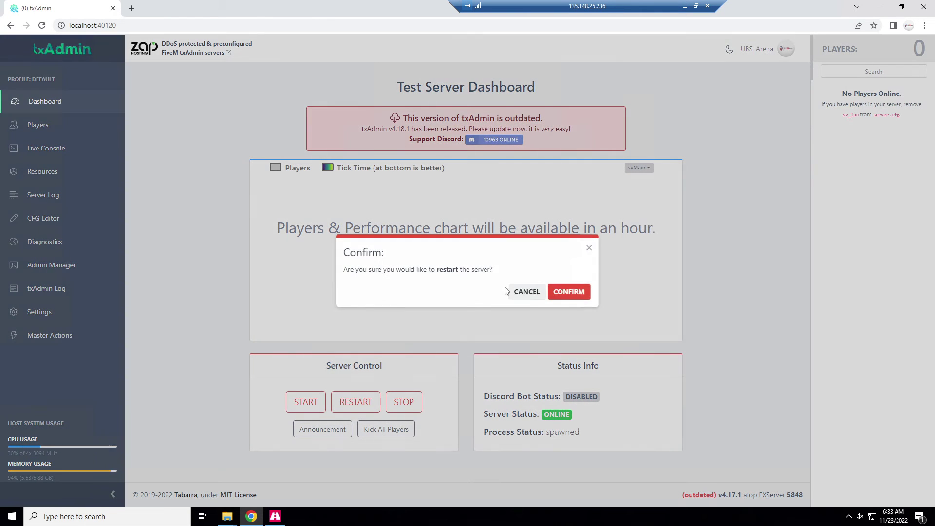
pyautogui.click(569, 292)
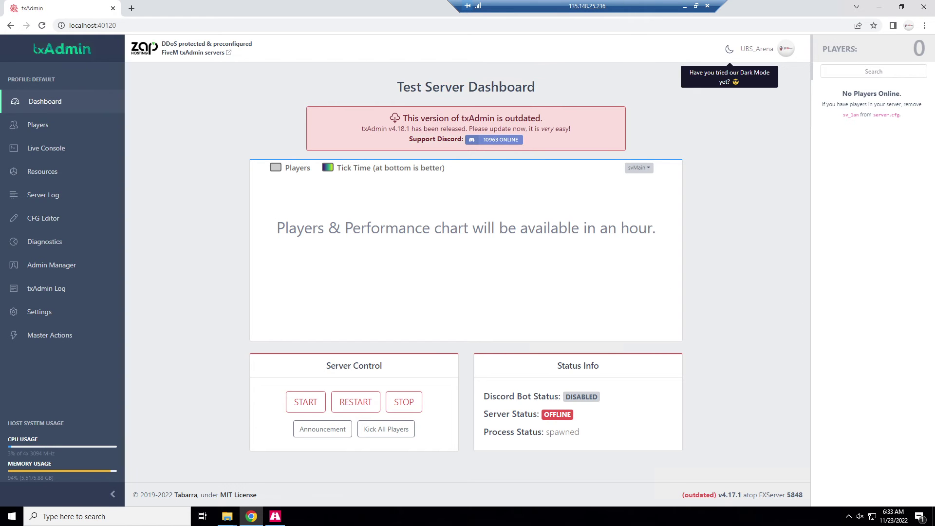
pyautogui.click(74, 152)
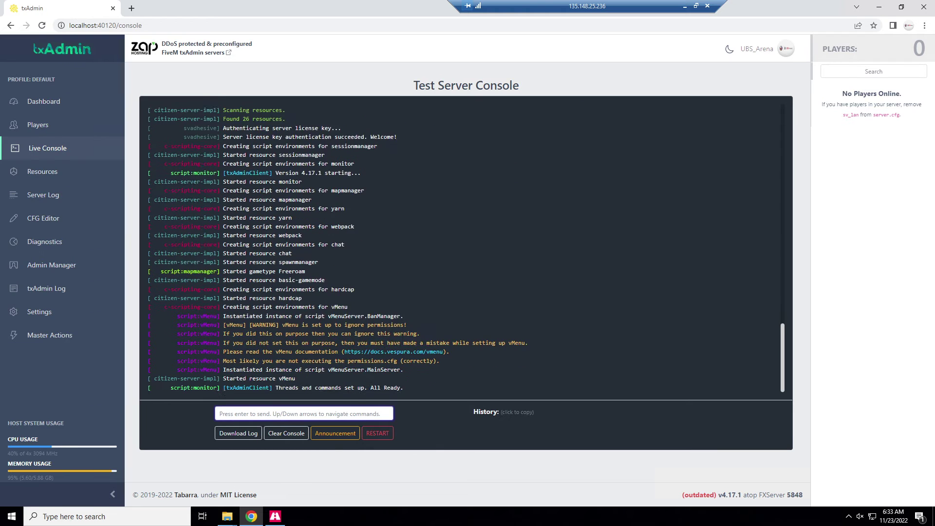
pyautogui.moveTo(360, 227); pyautogui.dragTo(220, 227)
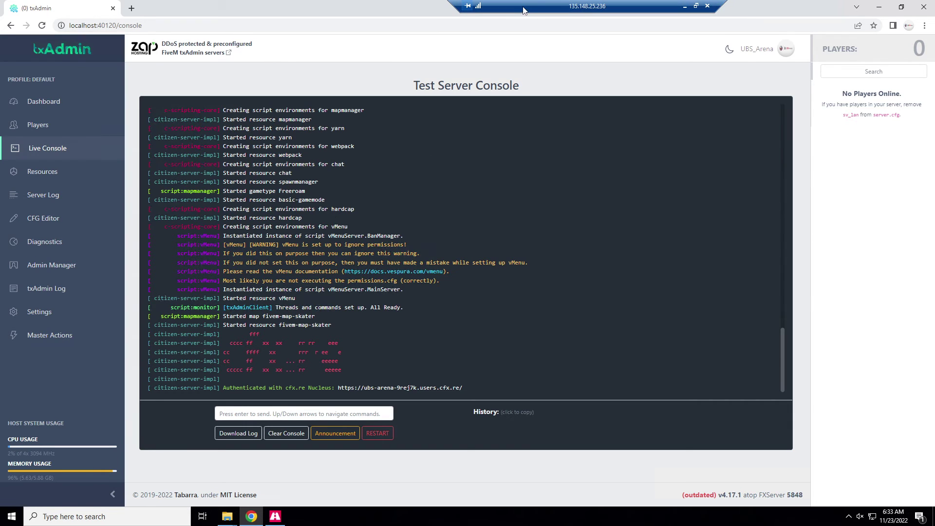
# Minimize Remote Desktop and launch the FiveM client from the local Start search.
pyautogui.click(684, 6)
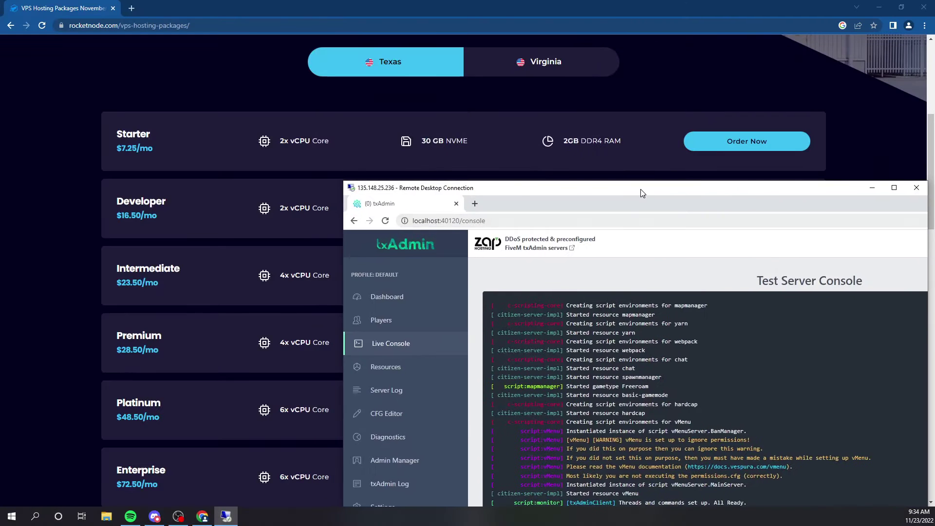
pyautogui.click(34, 516)
pyautogui.write('f')
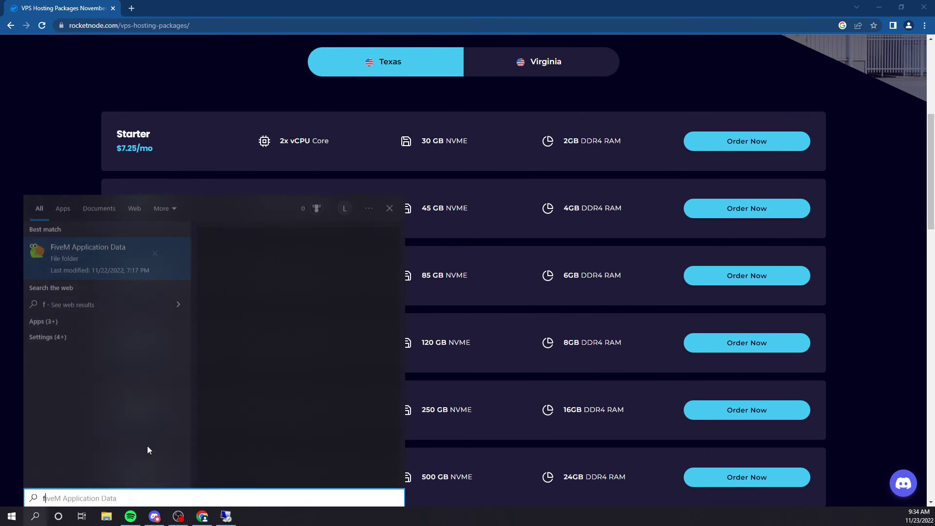
pyautogui.click(97, 253)
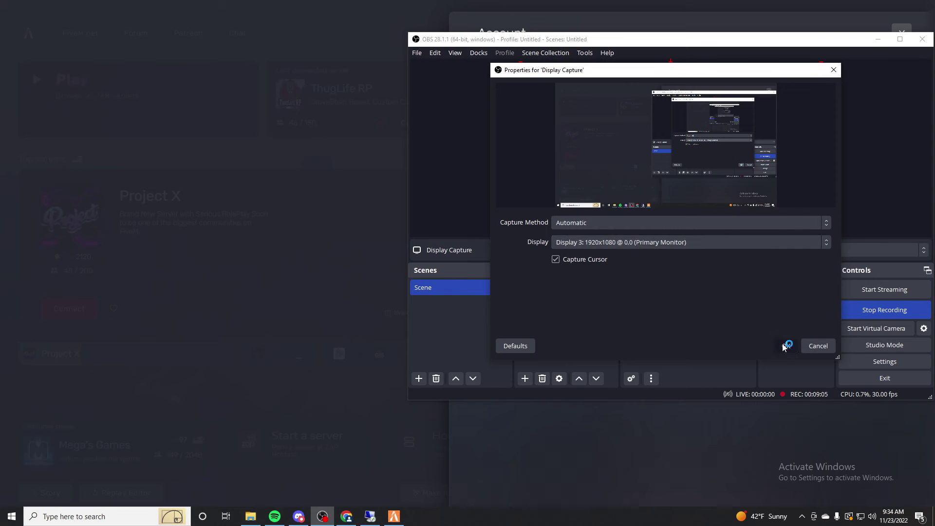
pyautogui.click(784, 345)
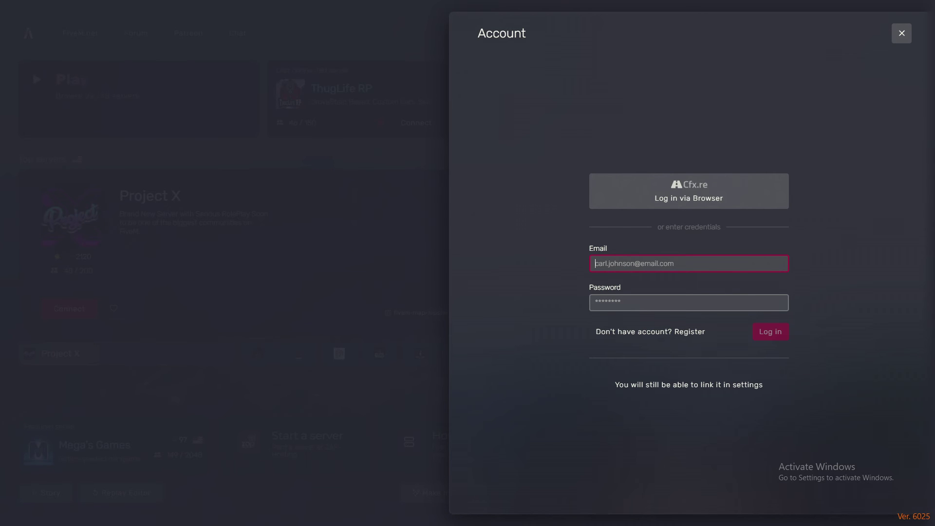
# Dismiss the account prompt and run connect 135.148.25.236 from the F8 console.
pyautogui.click(359, 214)
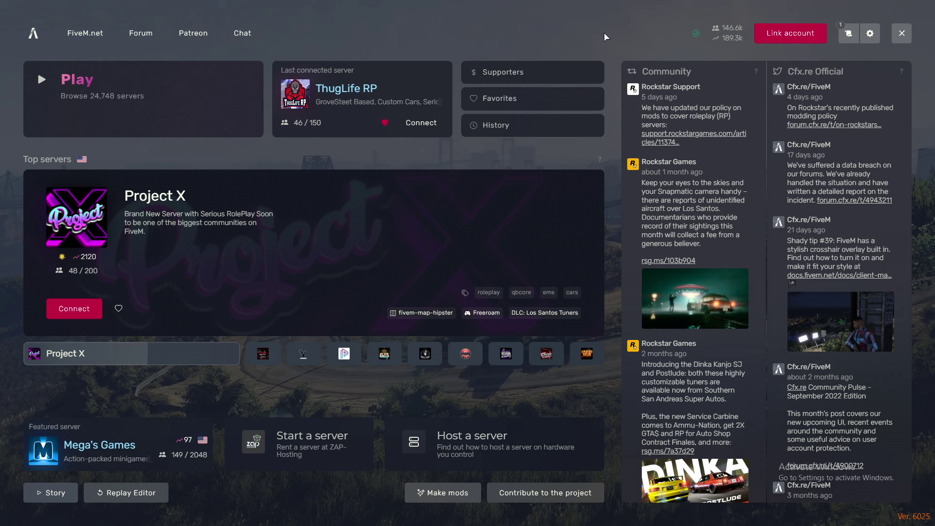
pyautogui.press('F8')
pyautogui.write('connect 135.148.25.236')
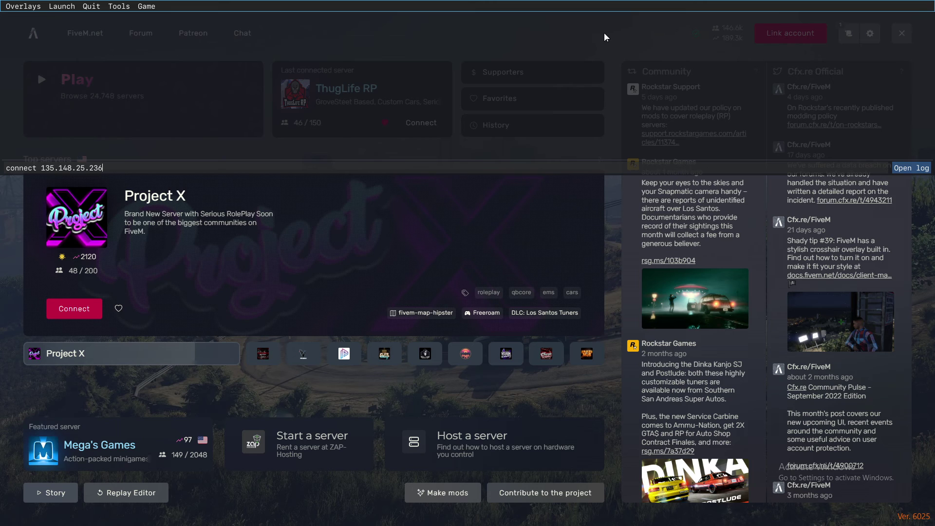
pyautogui.press('Return')
# Accept the FiveM restart for the server's game version and the game data update.
pyautogui.press('F8')
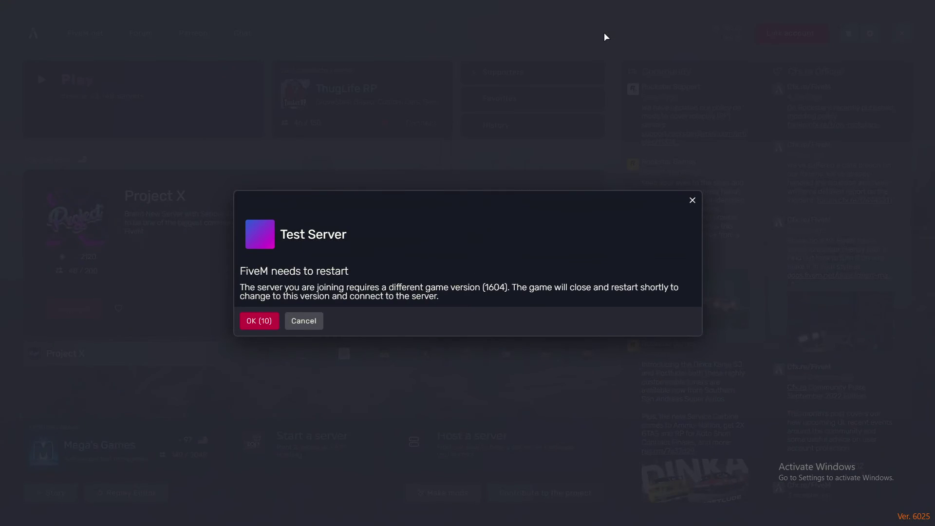
pyautogui.click(257, 320)
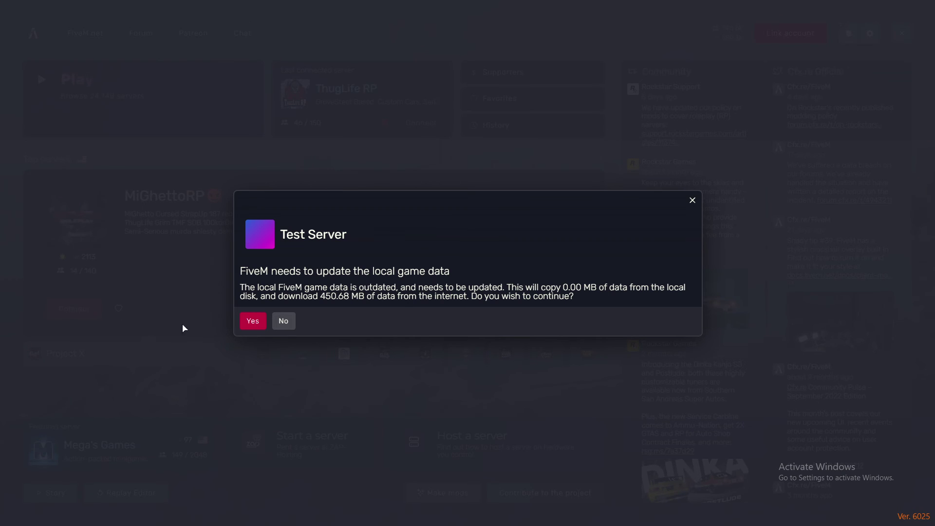
pyautogui.click(253, 320)
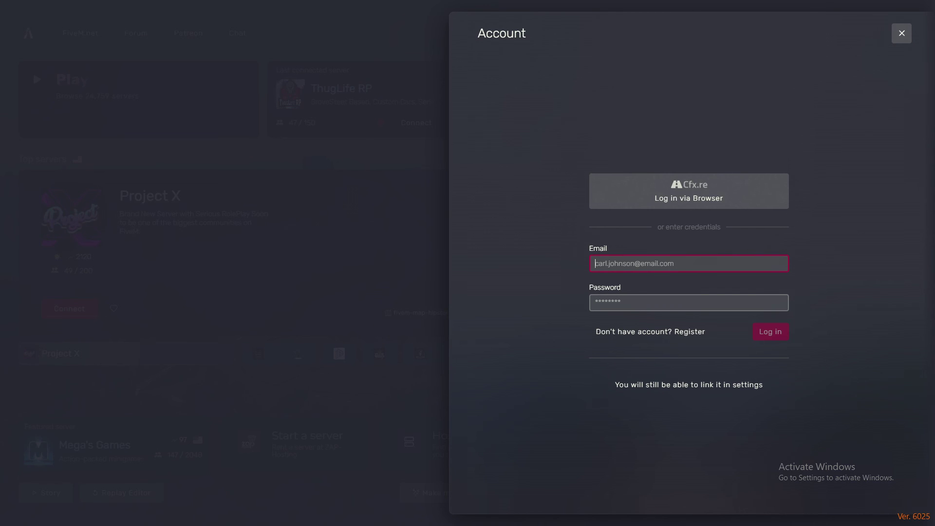
# Dismiss the Account login prompt so the client loads into the Test Server.
pyautogui.press('Return')
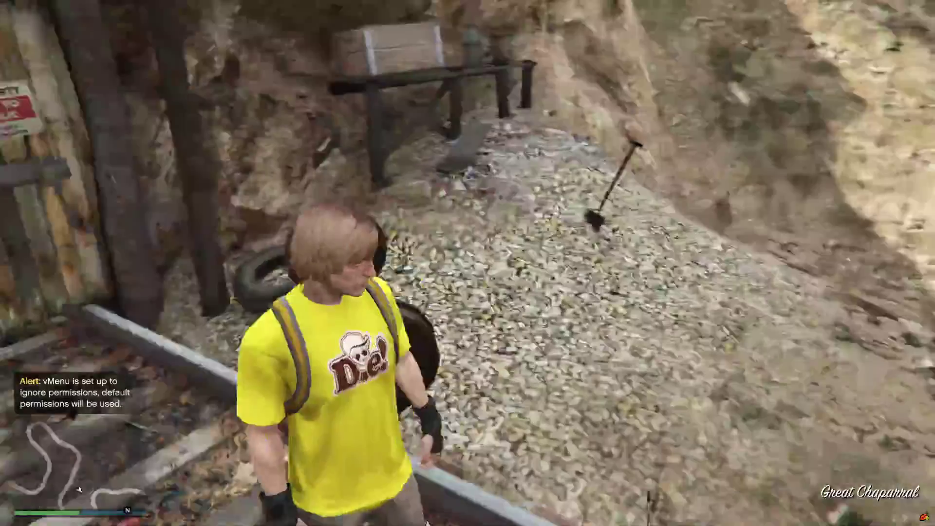
# Walk up the gravel path, bring up the vMenu main menu, then walk away from the mine door.
pyautogui.press('w')
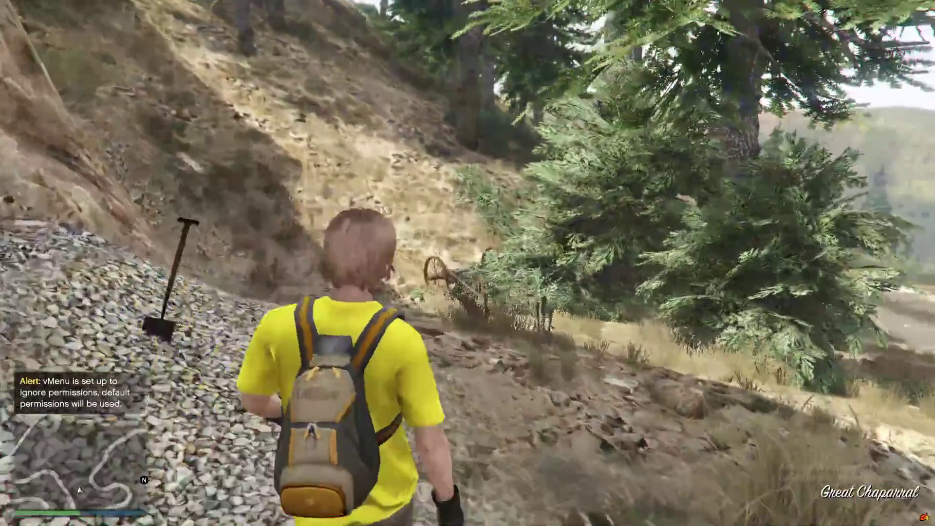
pyautogui.press('m')
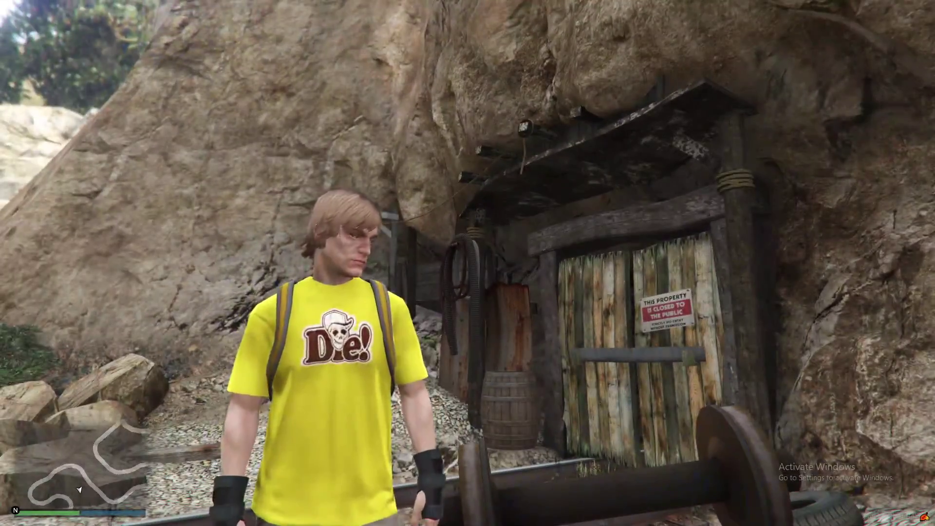
pyautogui.press('w')
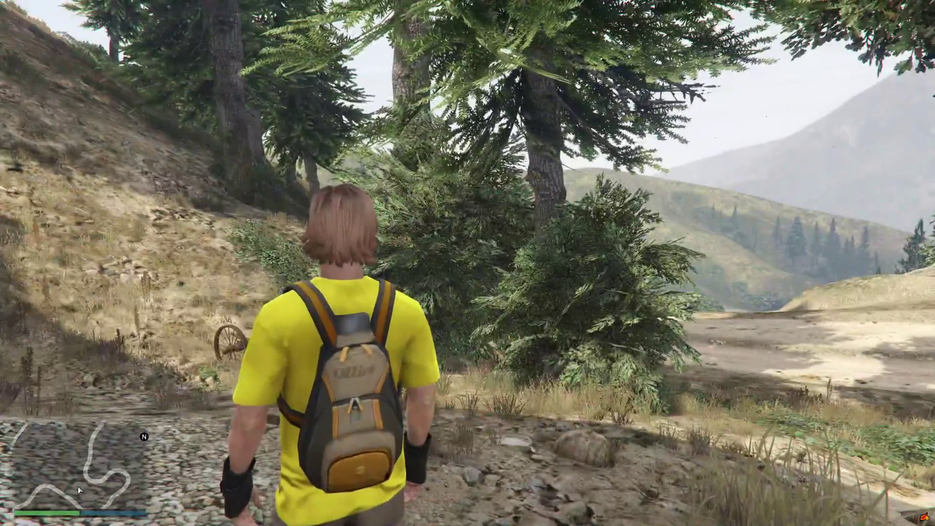